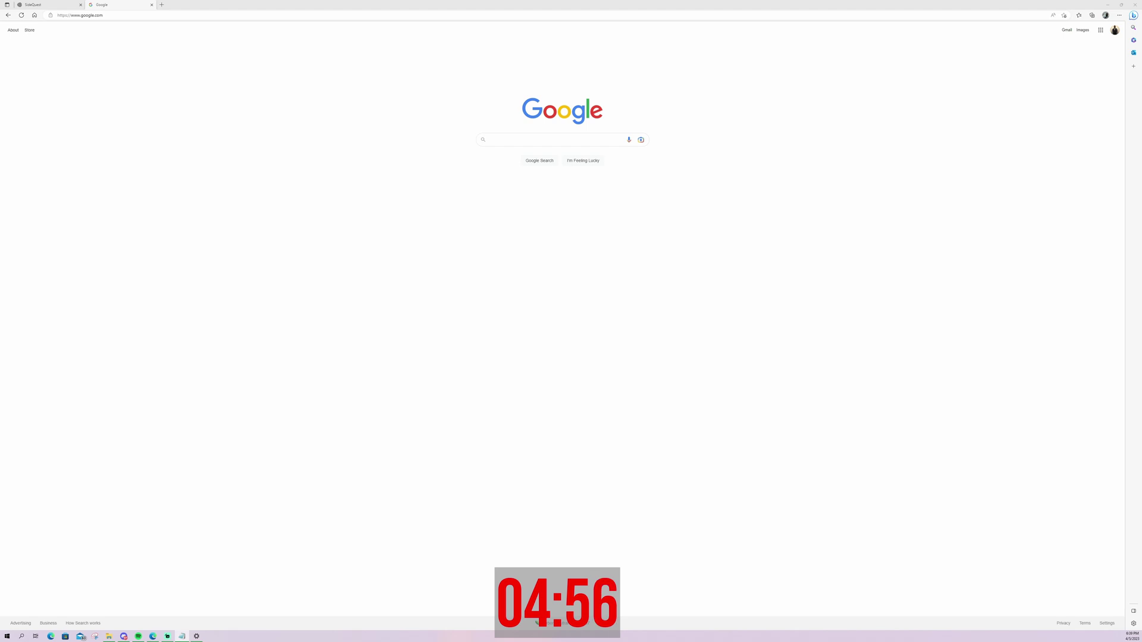
# Log in to developer.oculus.com/manage with the saved email credentials to reach the empty My Apps page
pyautogui.click(162, 16)
pyautogui.click(166, 29)
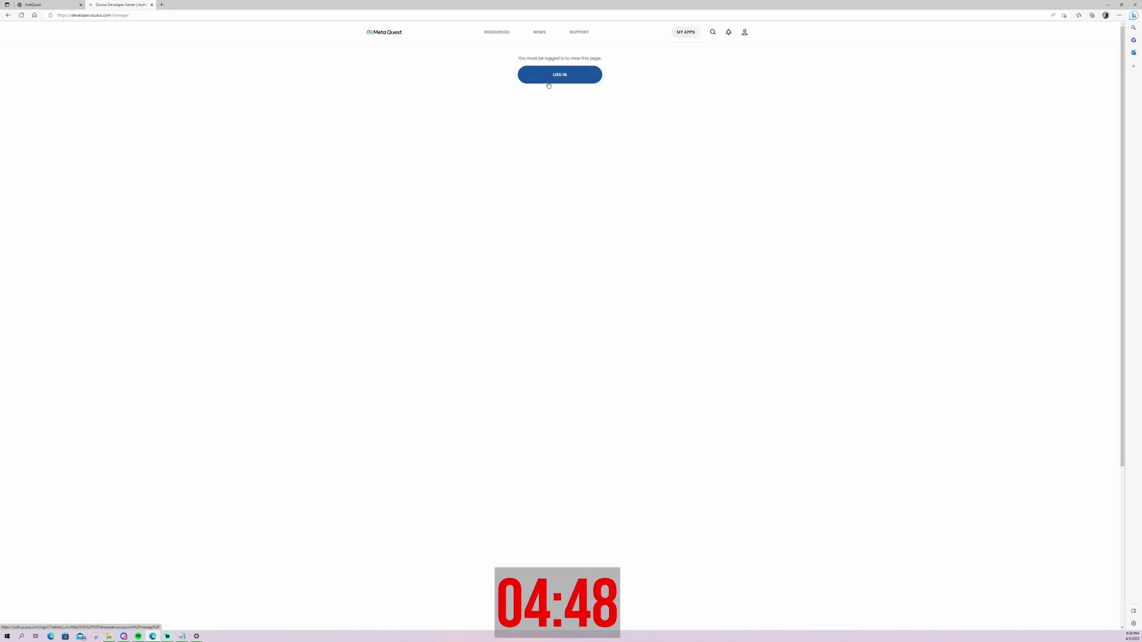
pyautogui.click(548, 84)
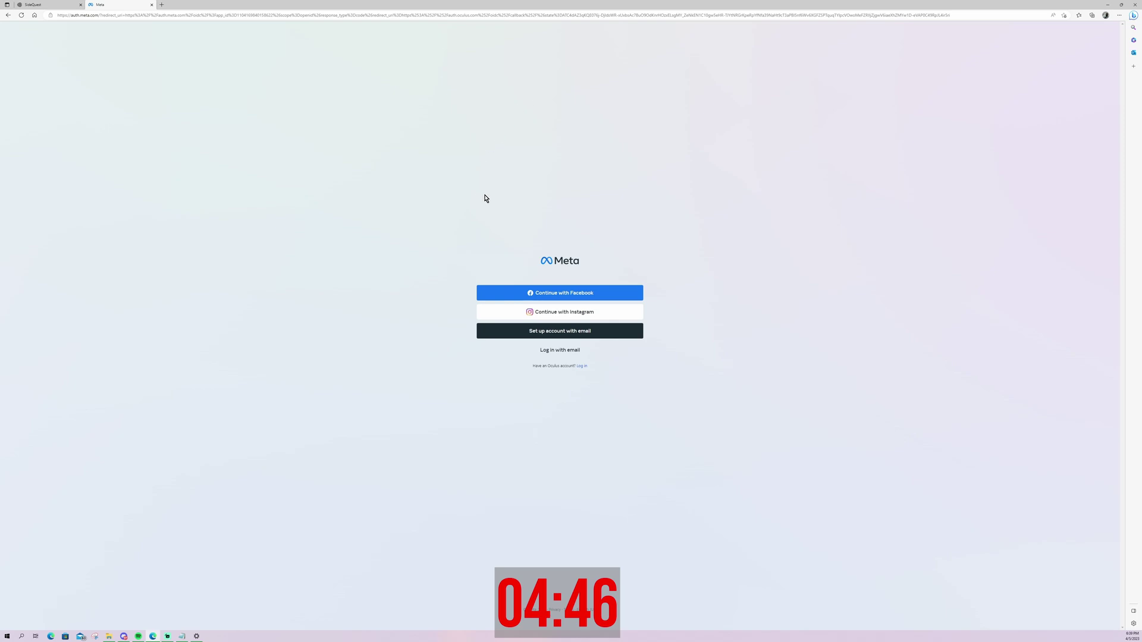
pyautogui.click(568, 350)
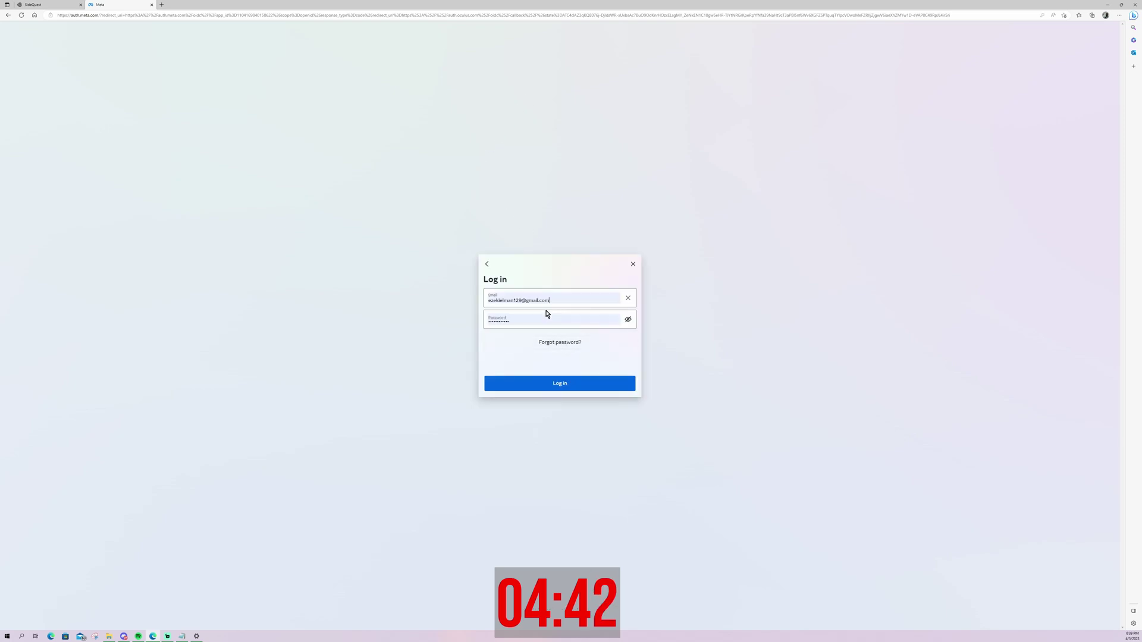
pyautogui.click(547, 385)
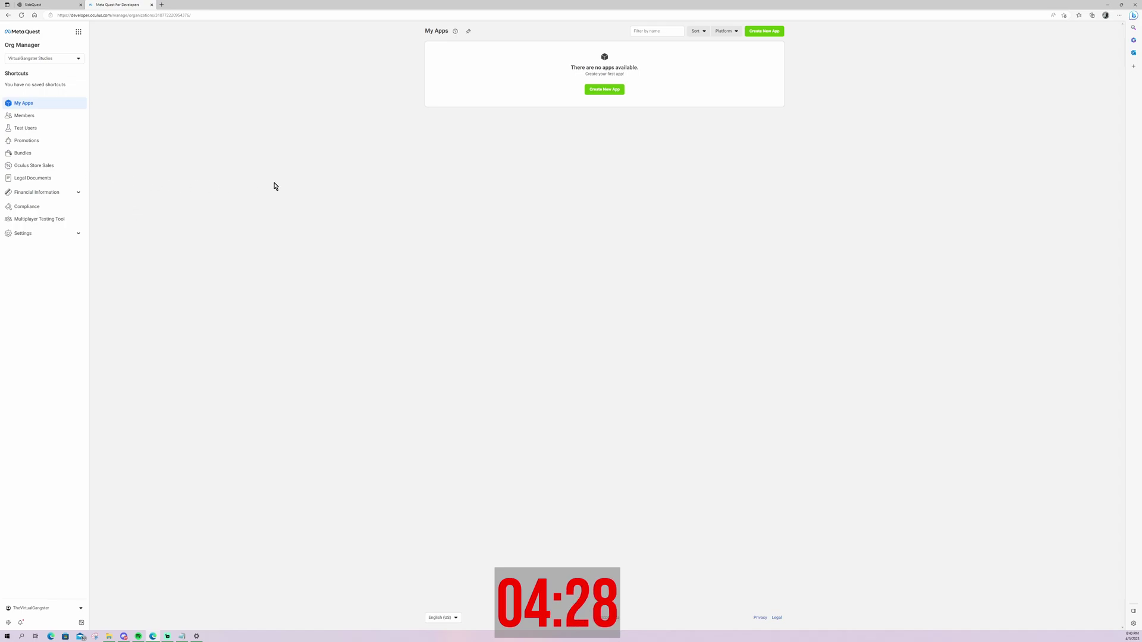
# Try creating organization 'FBGM STUDIOS' with I understand ticked, then open a new browser tab
pyautogui.click(41, 58)
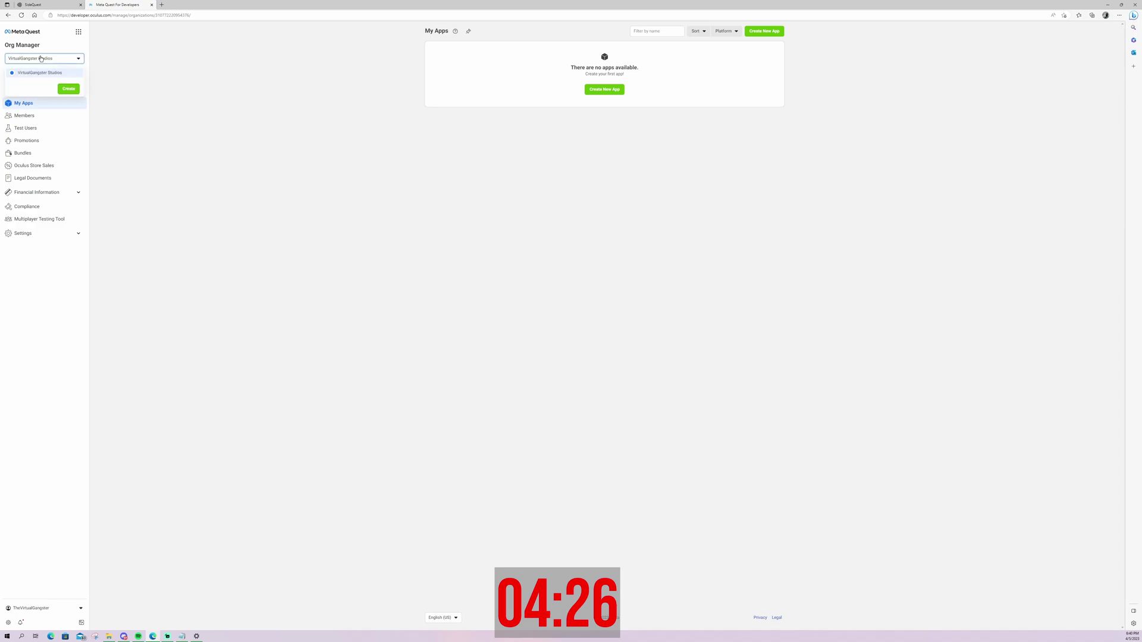
pyautogui.click(67, 89)
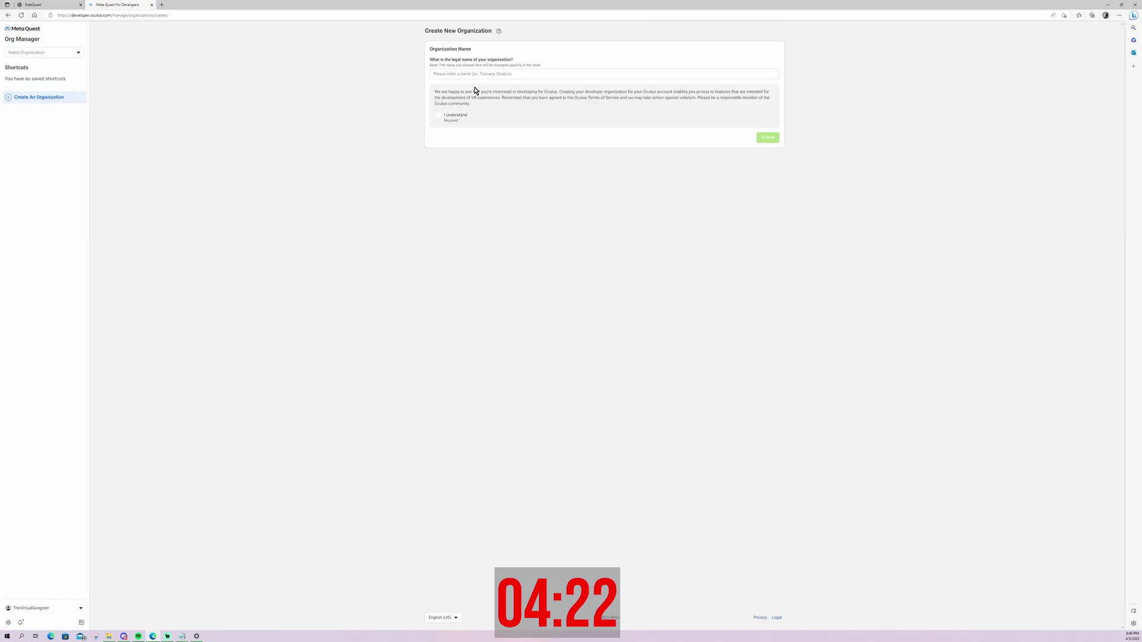
pyautogui.click(490, 76)
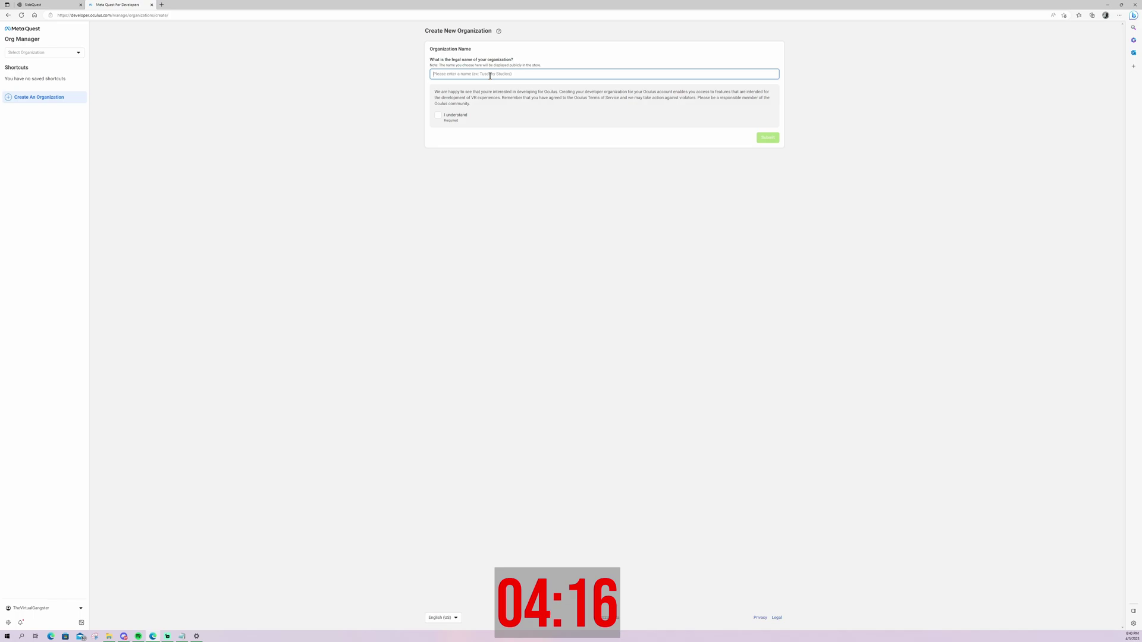
pyautogui.write('TBGM STUD')
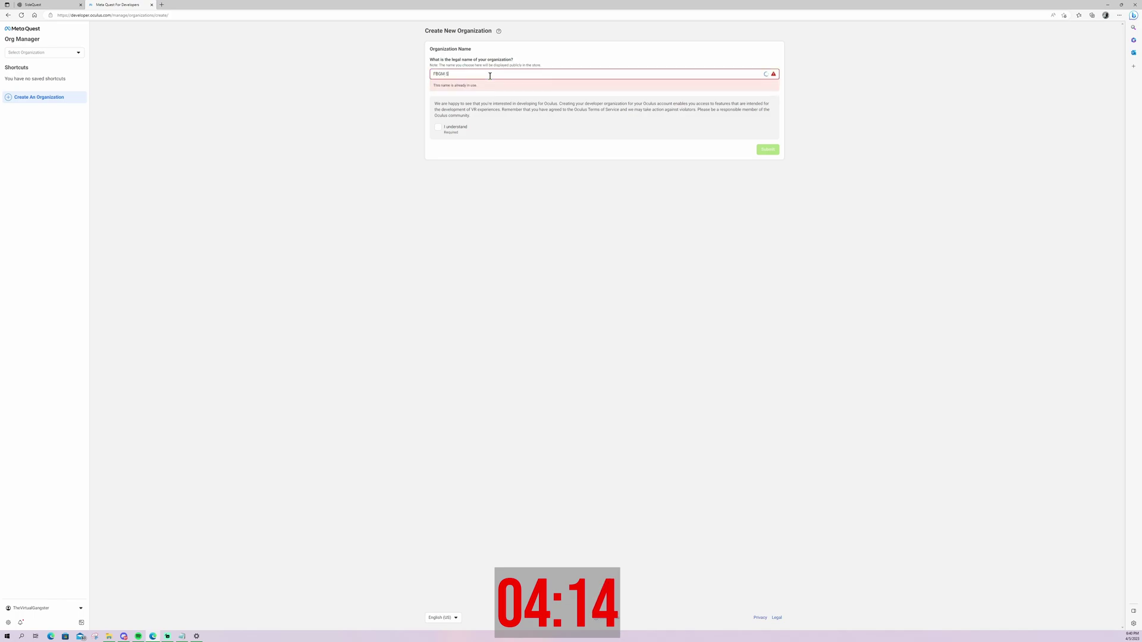
pyautogui.write('IOS')
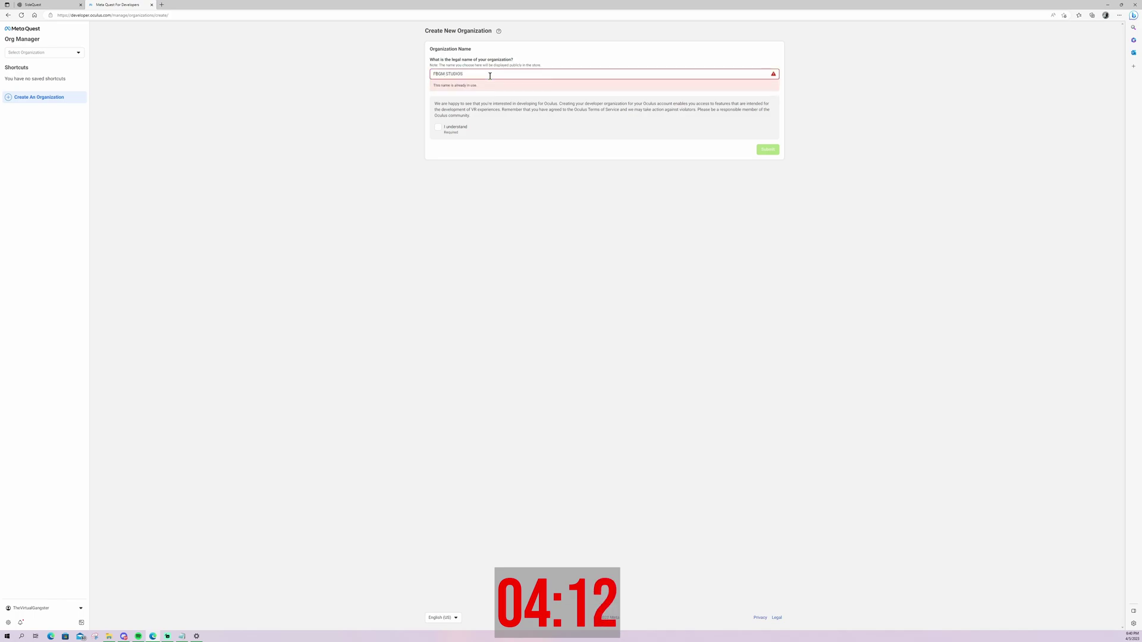
pyautogui.press('BackSpace')
pyautogui.press('BackSpace')
pyautogui.write('UDI')
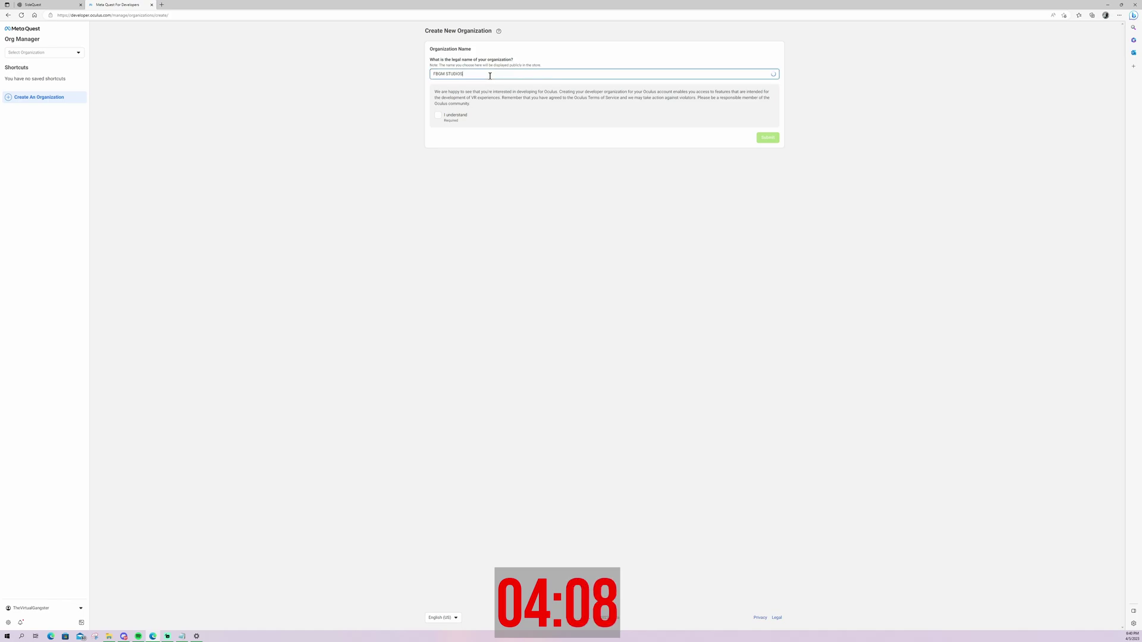
pyautogui.click(437, 129)
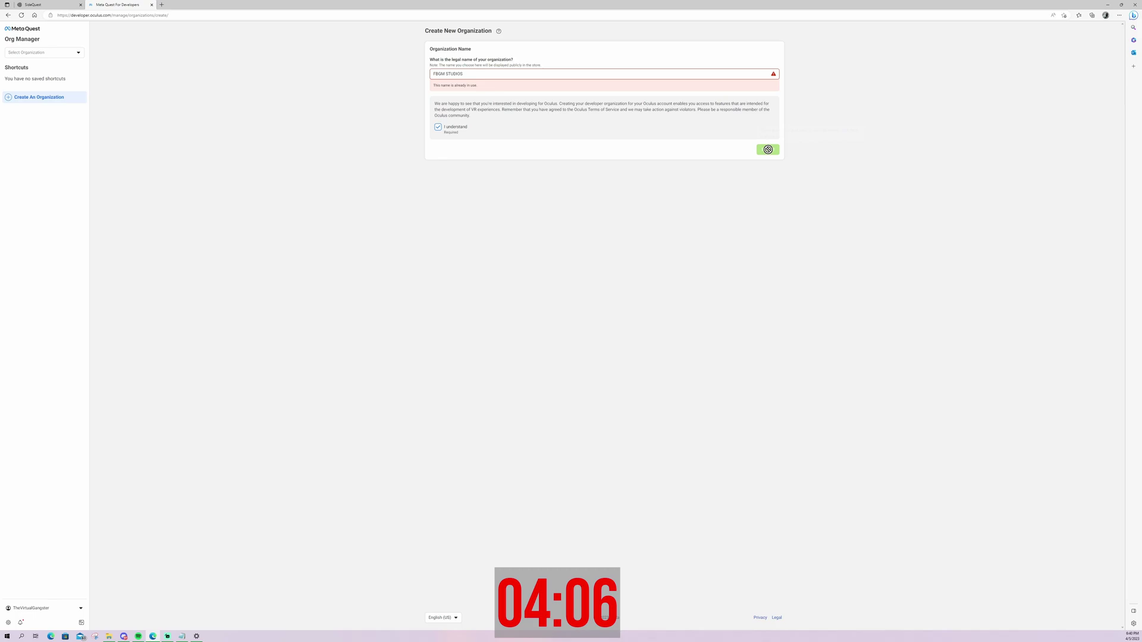
pyautogui.moveTo(767, 149)
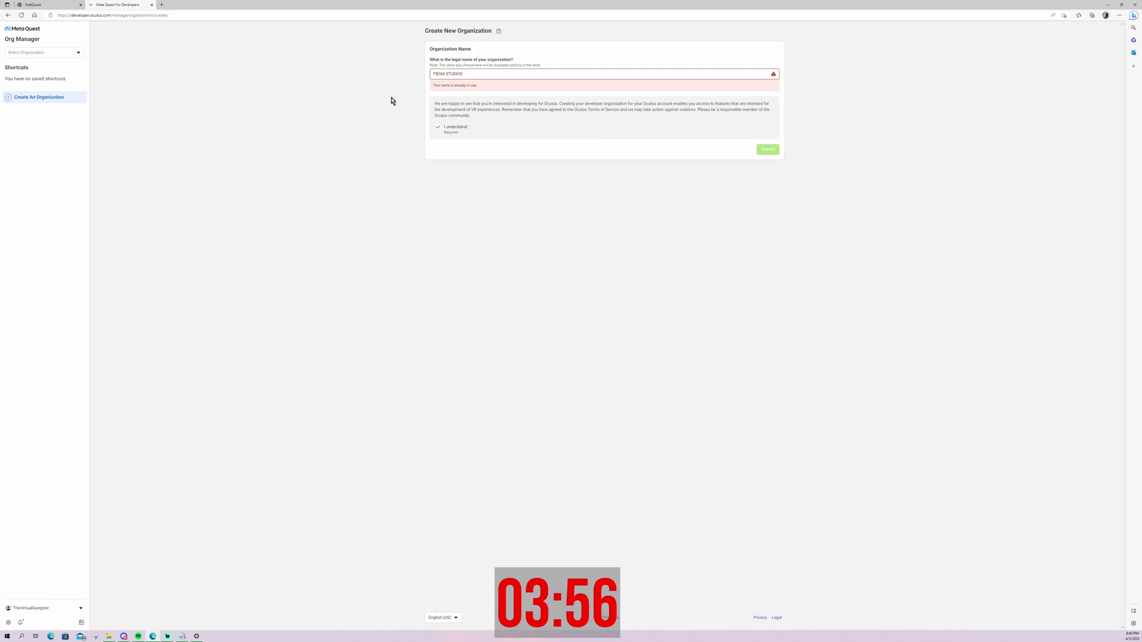
pyautogui.click(161, 5)
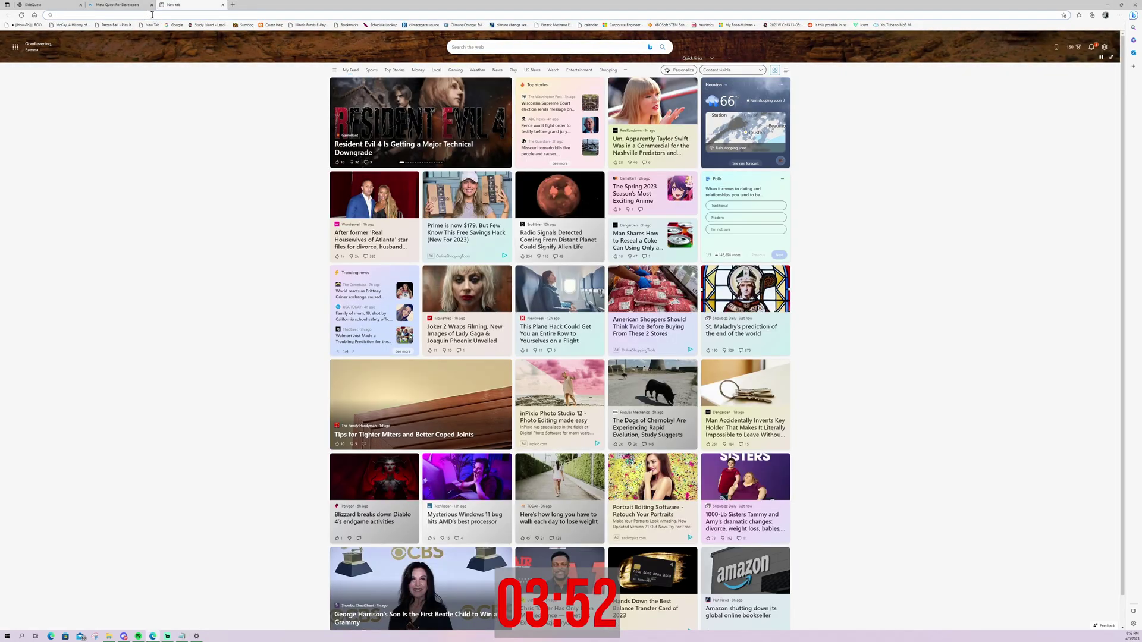
# Go to developer.oculus.com/downloads/package/oculus-adb-drivers in the new tab
pyautogui.write('dev')
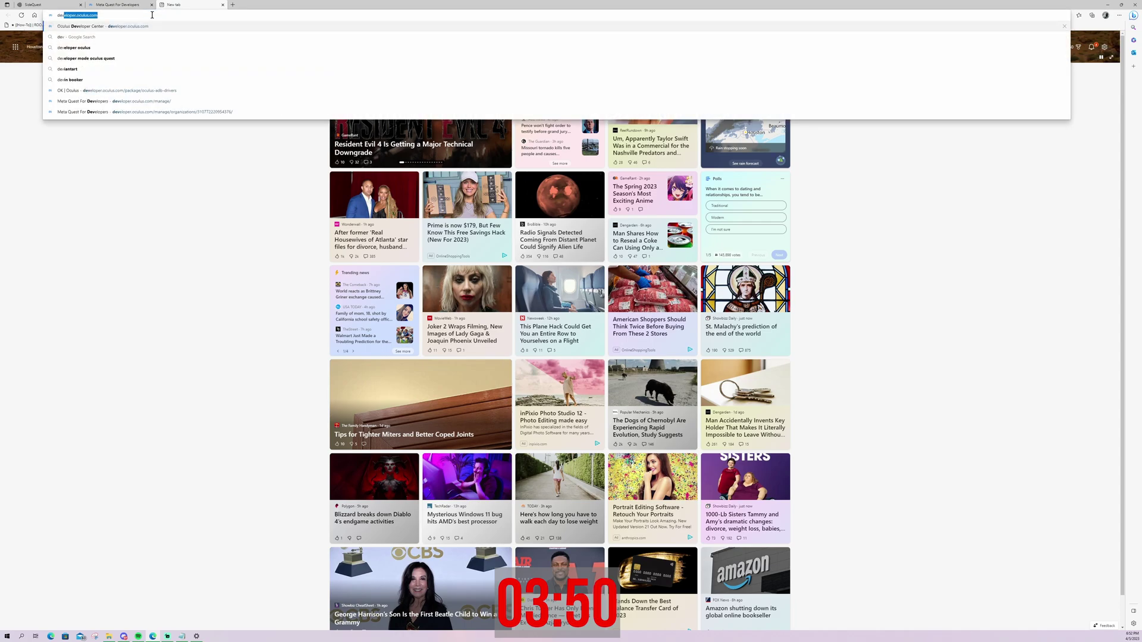
pyautogui.write('eloper.')
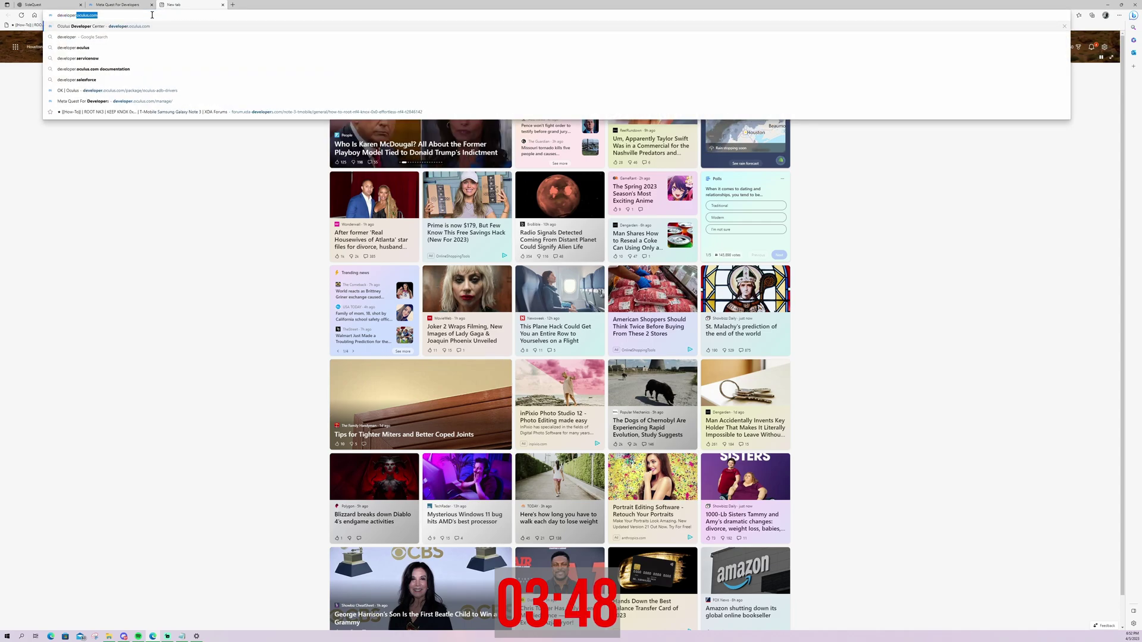
pyautogui.write('oclus')
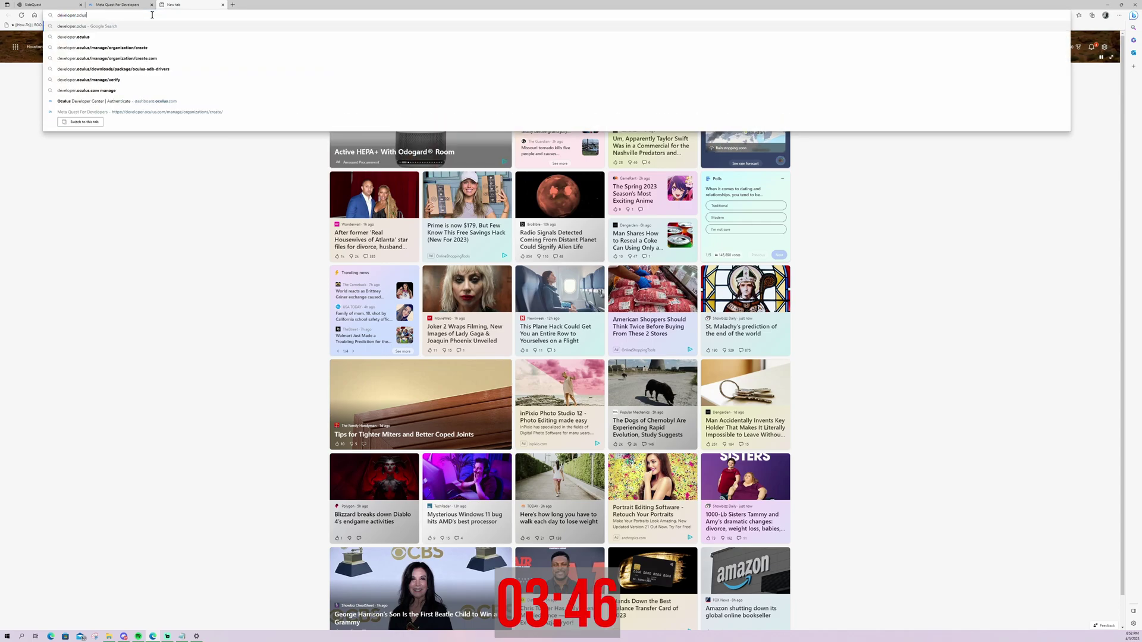
pyautogui.press('BackSpace')
pyautogui.press('BackSpace')
pyautogui.press('BackSpace')
pyautogui.write('u')
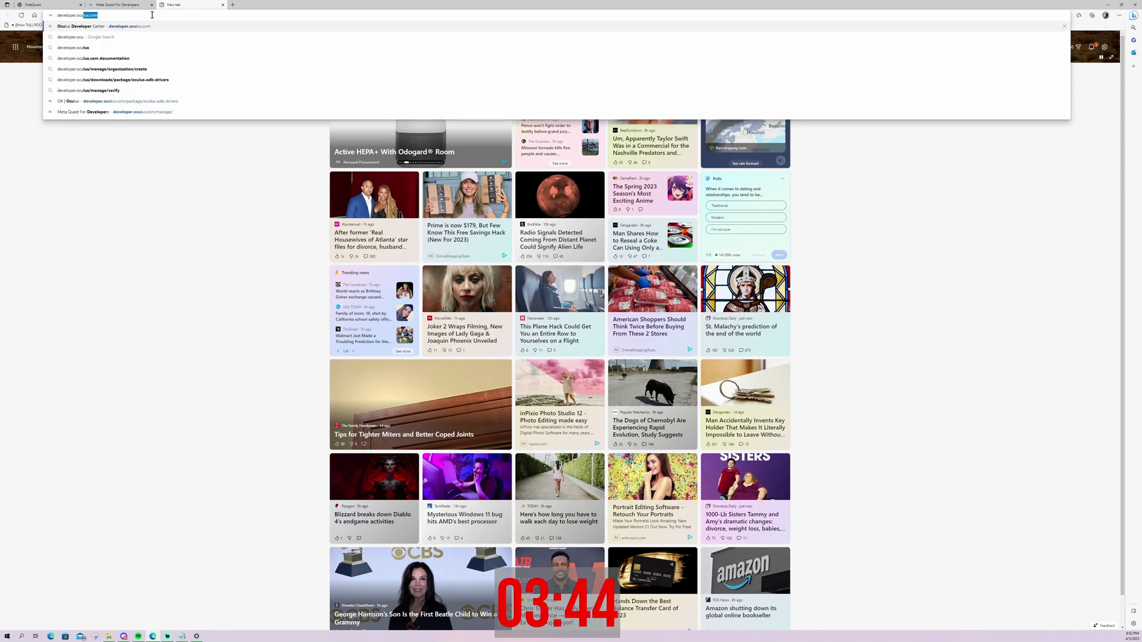
pyautogui.write('lus.com')
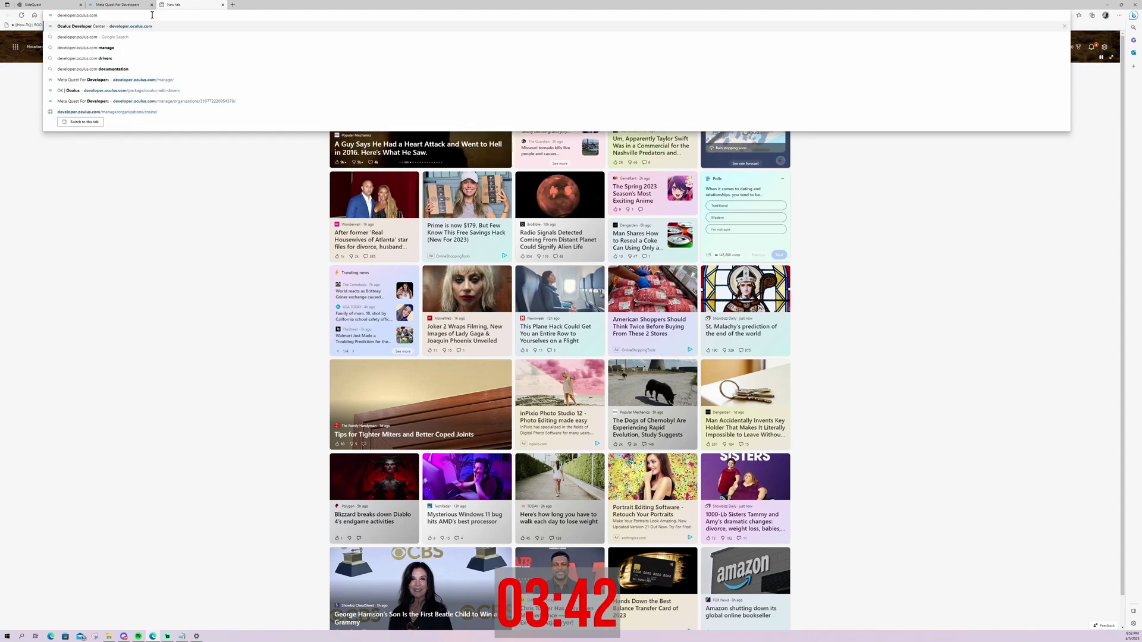
pyautogui.write('/dow')
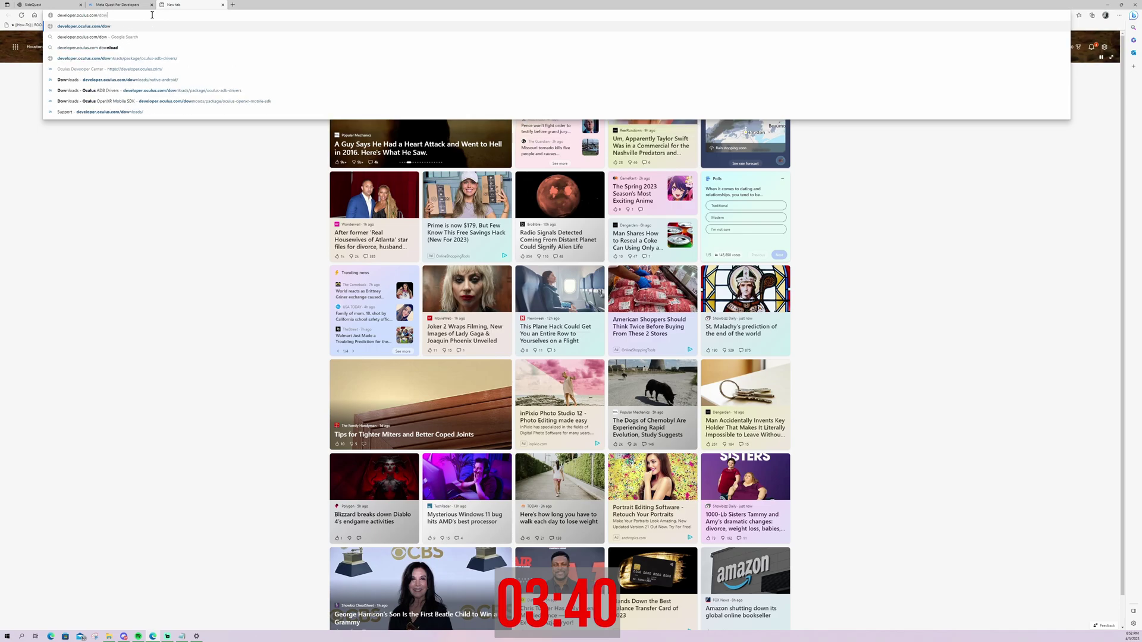
pyautogui.write('nloads/p')
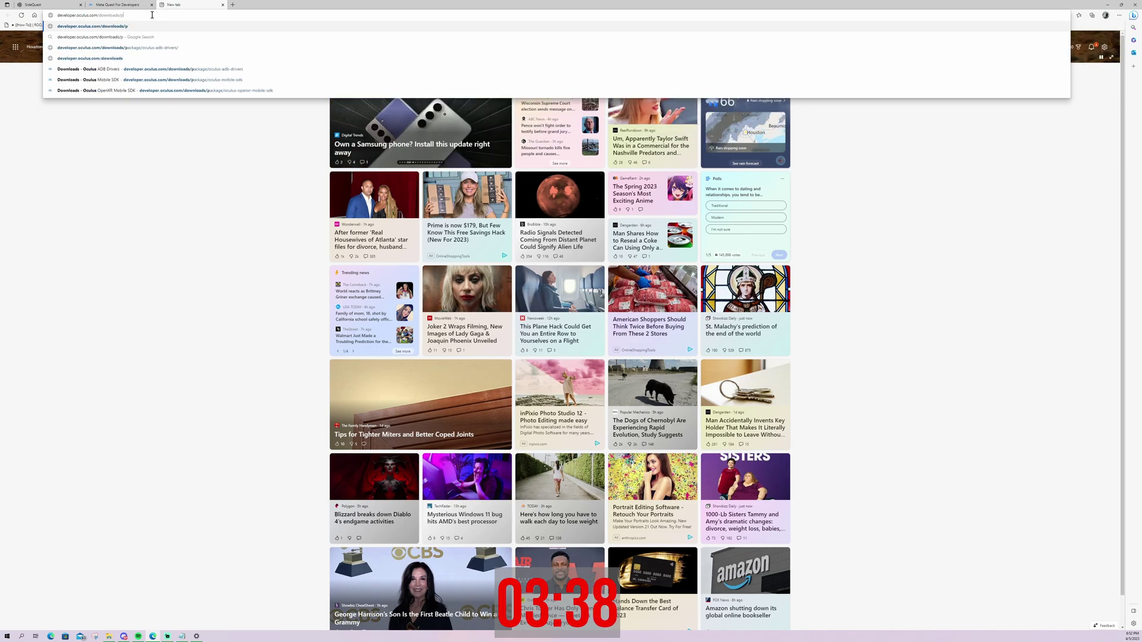
pyautogui.write('ackage/')
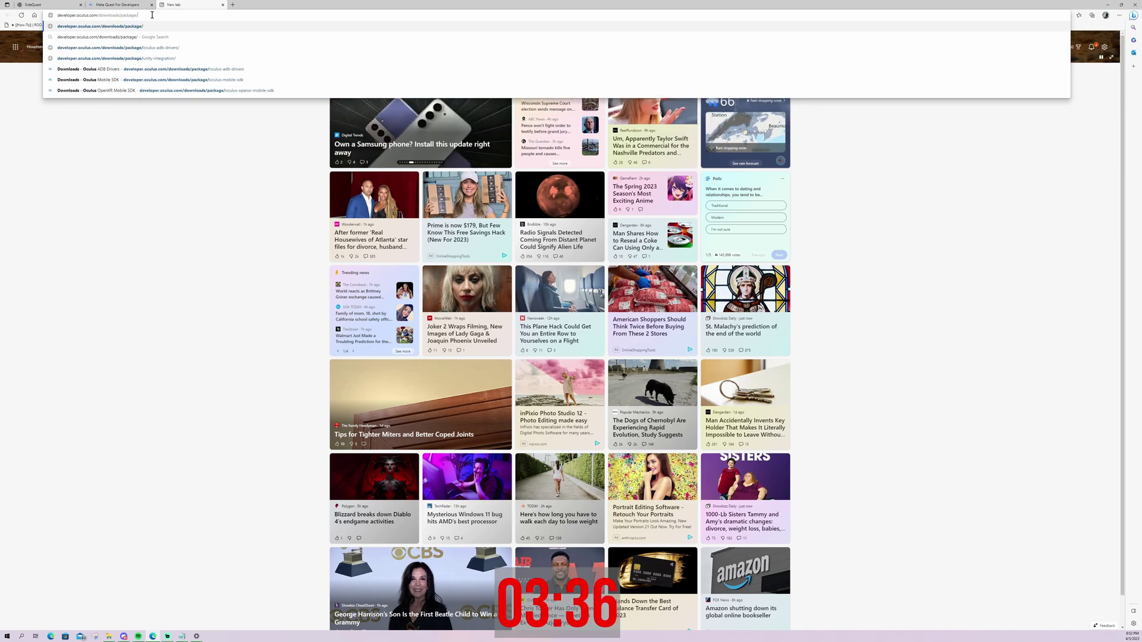
pyautogui.write('oculus-dr')
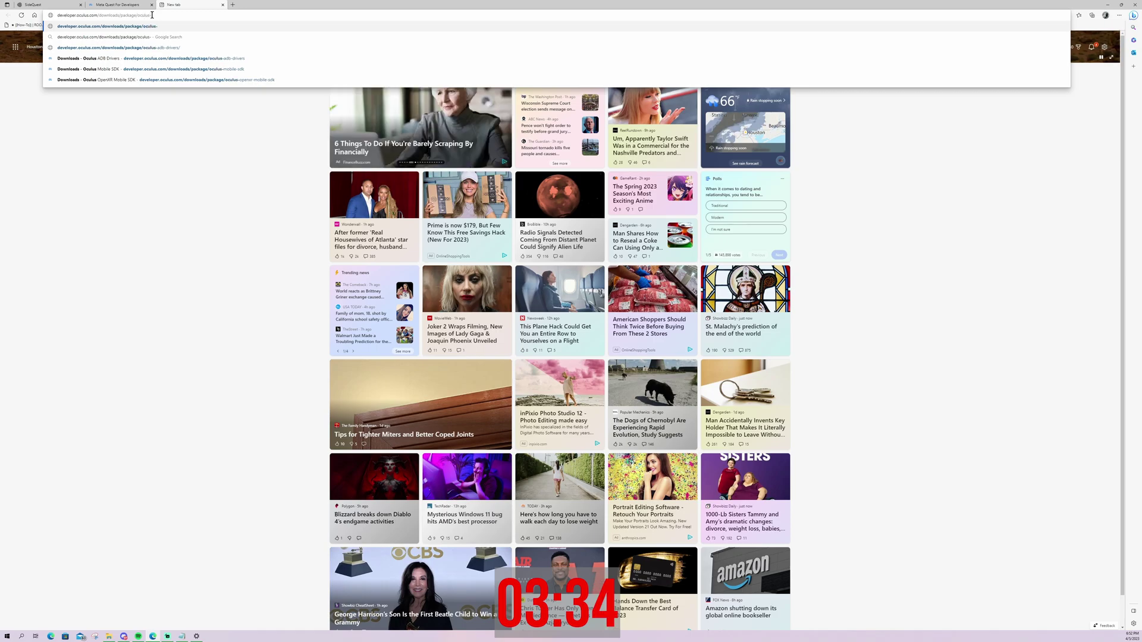
pyautogui.press('BackSpace')
pyautogui.press('BackSpace')
pyautogui.press('BackSpace')
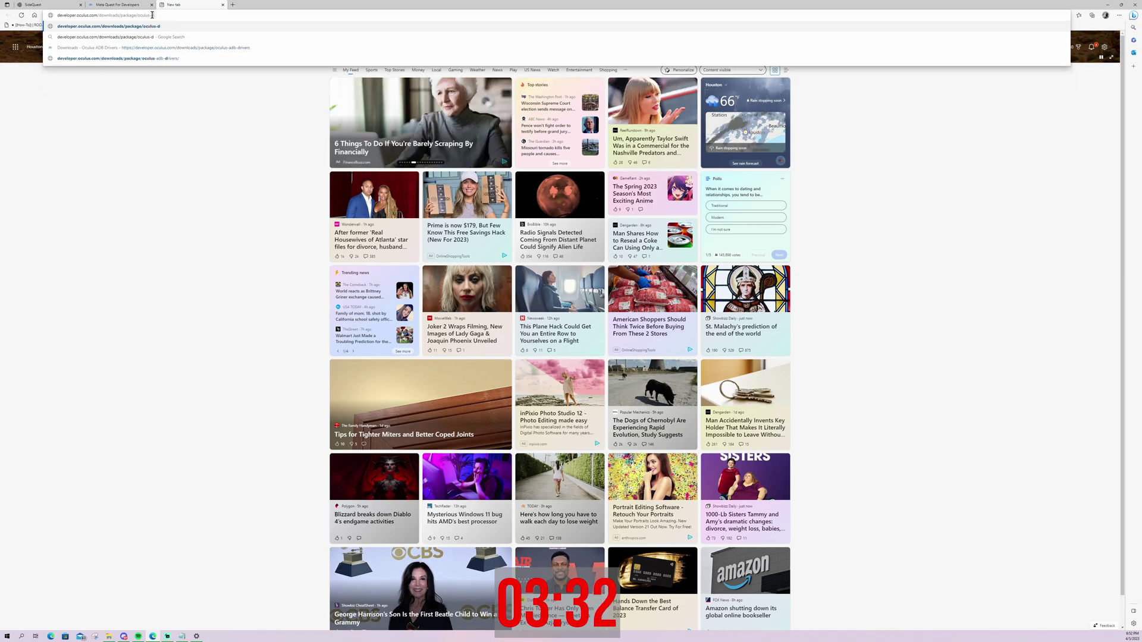
pyautogui.press('BackSpace')
pyautogui.write('adb')
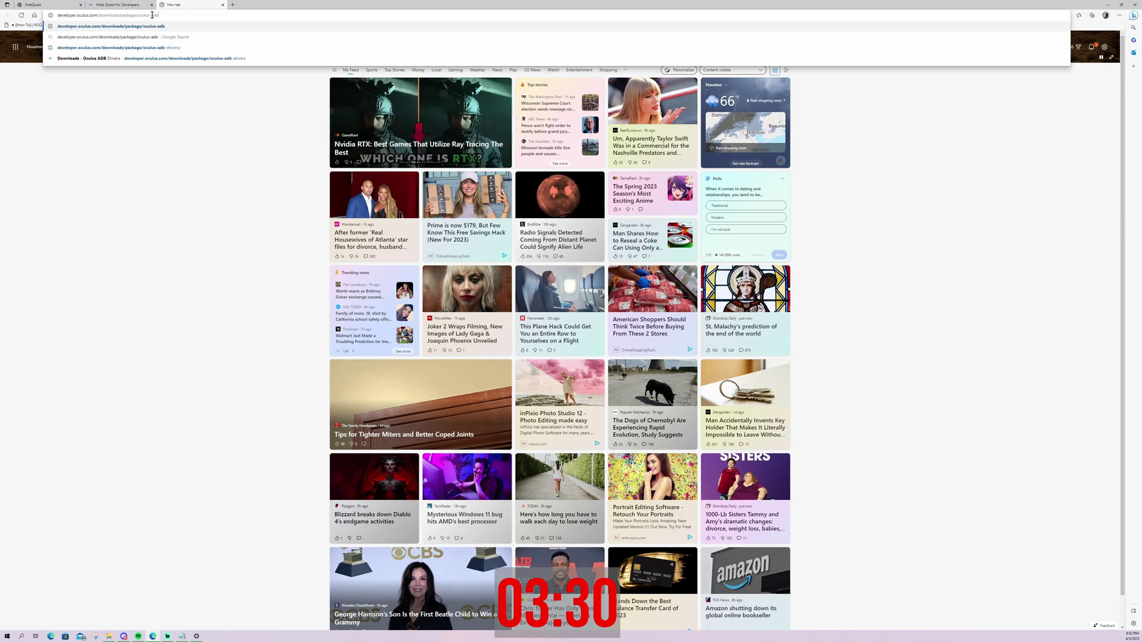
pyautogui.write('-drive')
pyautogui.press('Return')
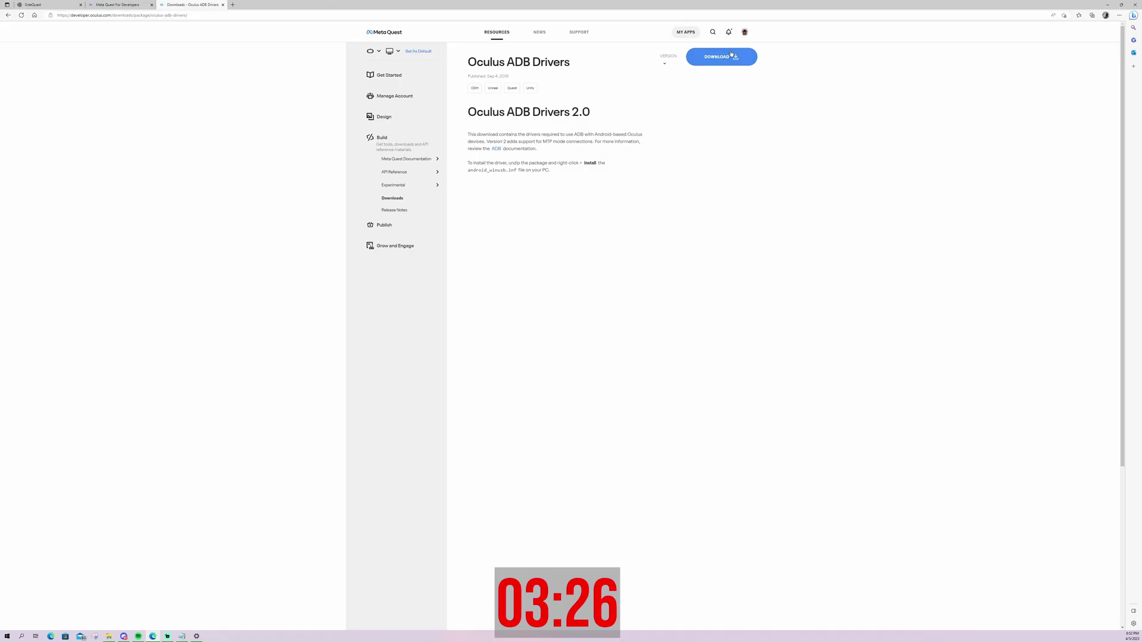
# Download the Oculus ADB Drivers 2.0 zip after accepting the license, and show it in Downloads
pyautogui.click(730, 59)
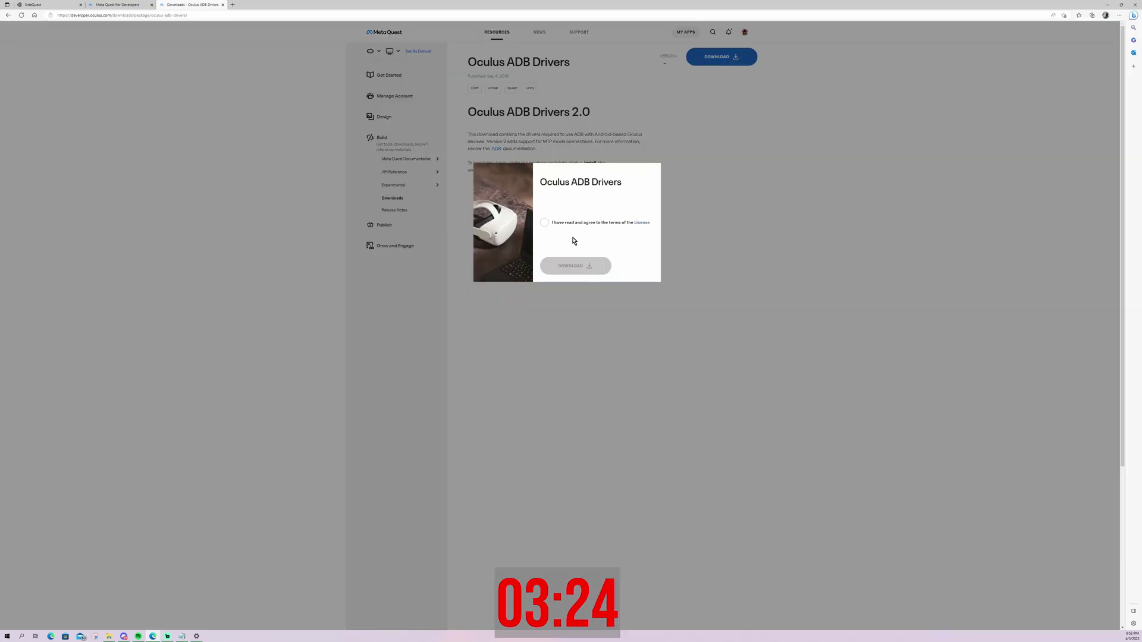
pyautogui.click(544, 222)
pyautogui.click(582, 265)
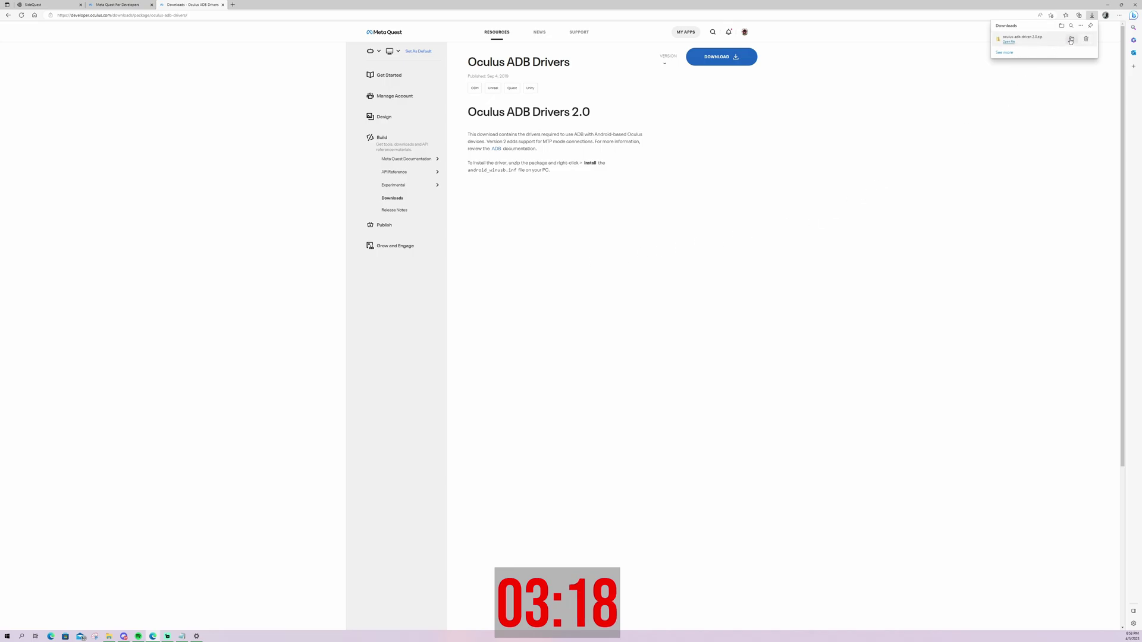
pyautogui.click(1070, 41)
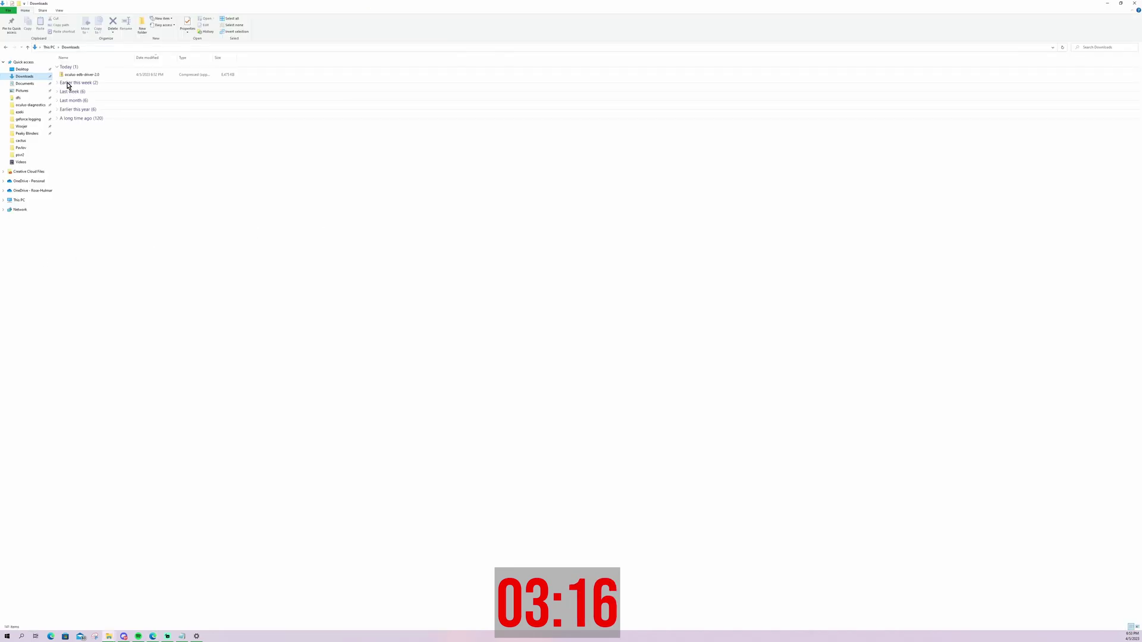
# Start Extract All on the downloaded Oculus ADB driver zip
pyautogui.rightClick(115, 77)
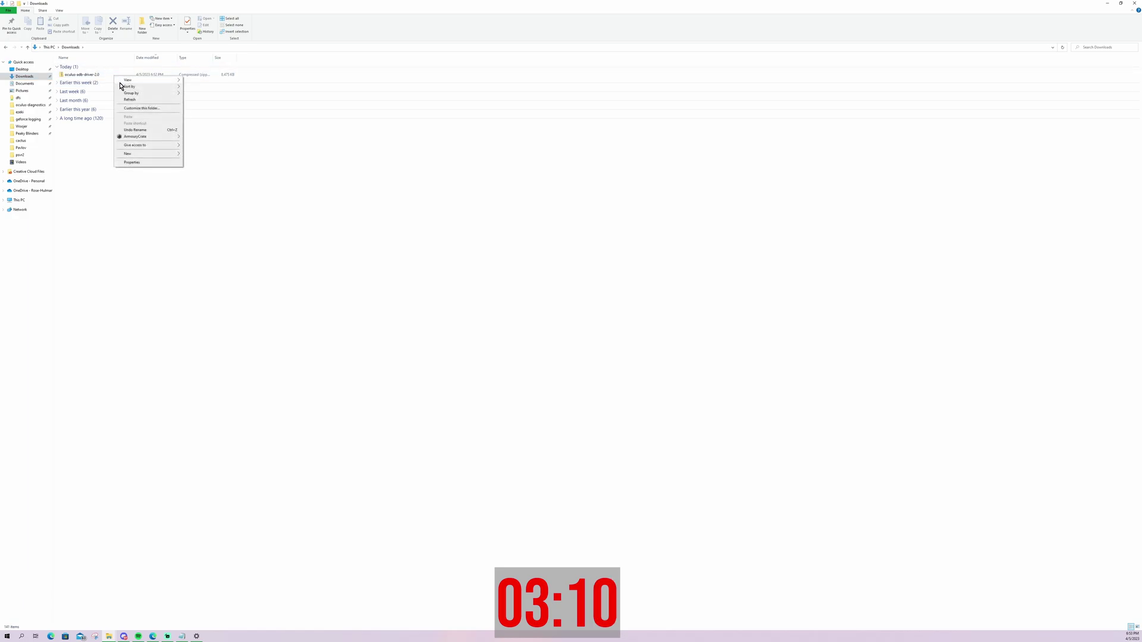
pyautogui.click(88, 75)
pyautogui.rightClick(88, 73)
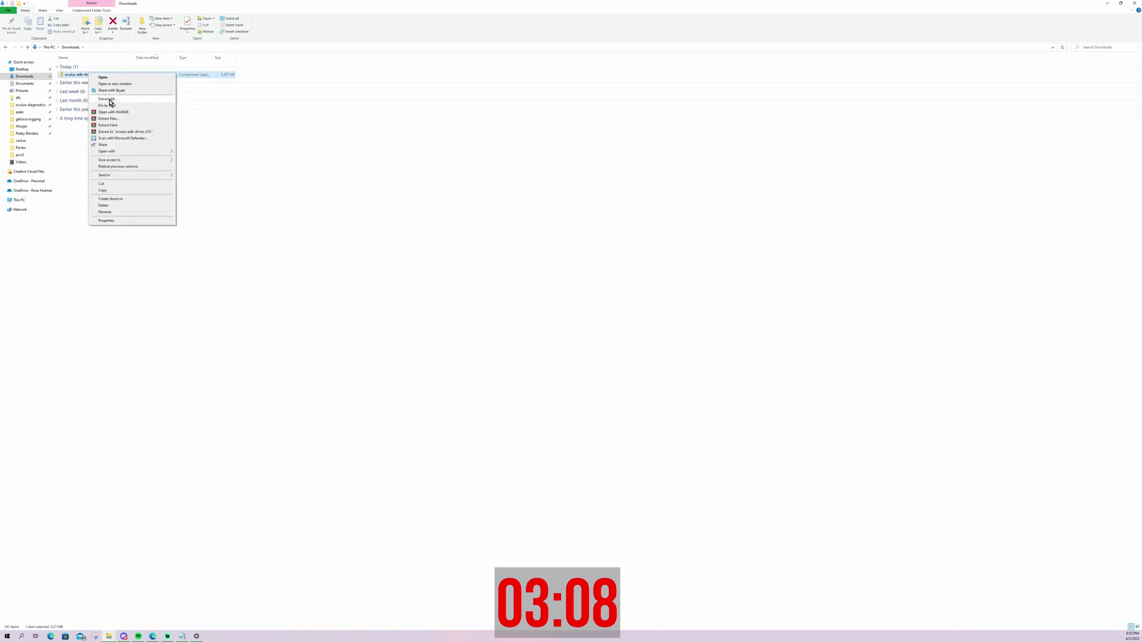
pyautogui.click(113, 102)
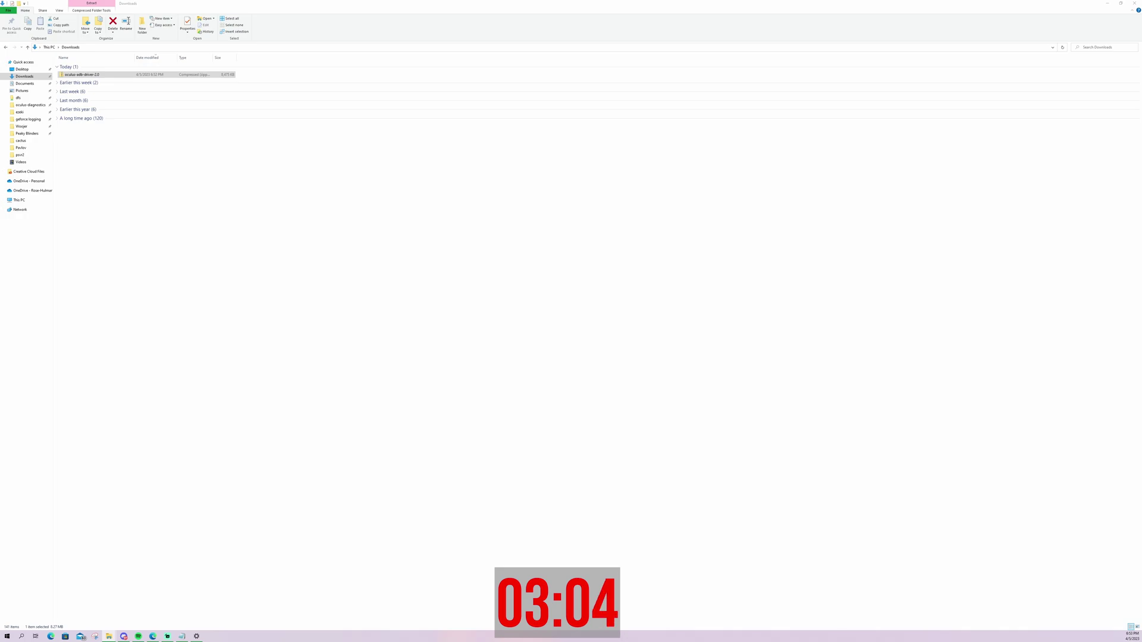
pyautogui.moveTo(130, 263); pyautogui.dragTo(434, 140)
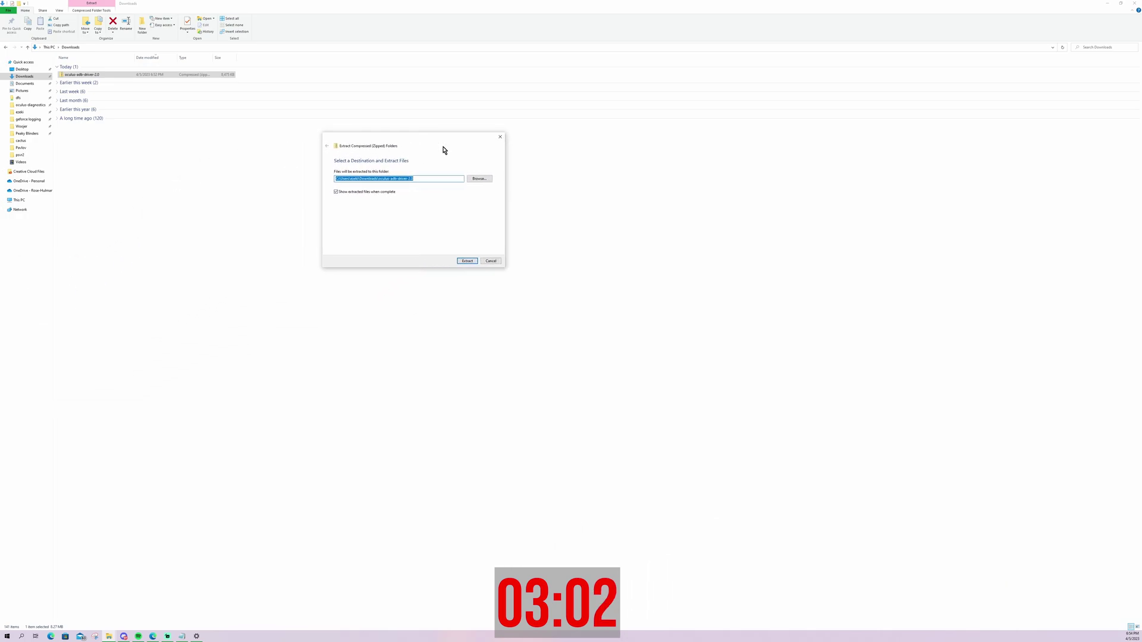
# Extract it into Documents\SideQuest and maximize the resulting folder window
pyautogui.click(480, 178)
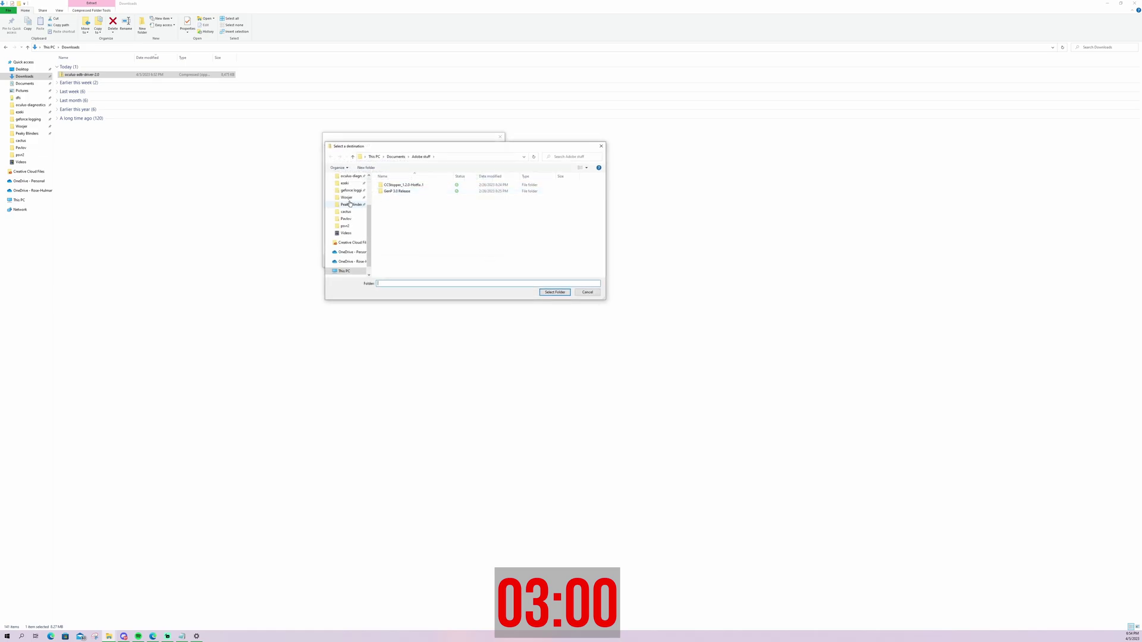
pyautogui.click(350, 184)
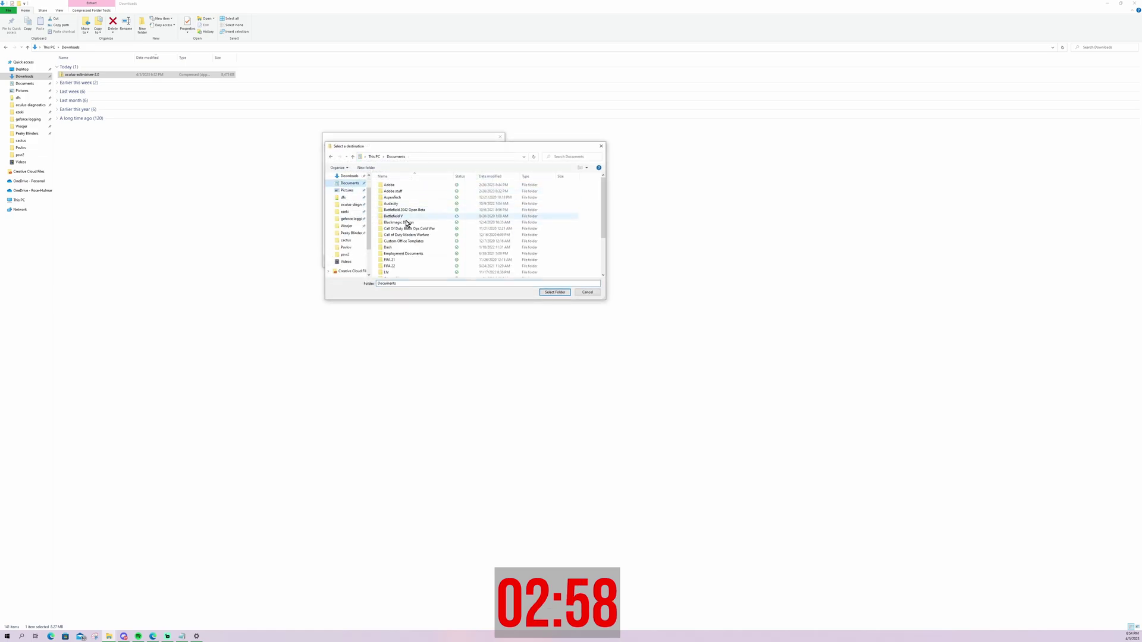
pyautogui.scroll(-5, 410, 232)
pyautogui.doubleClick(392, 249)
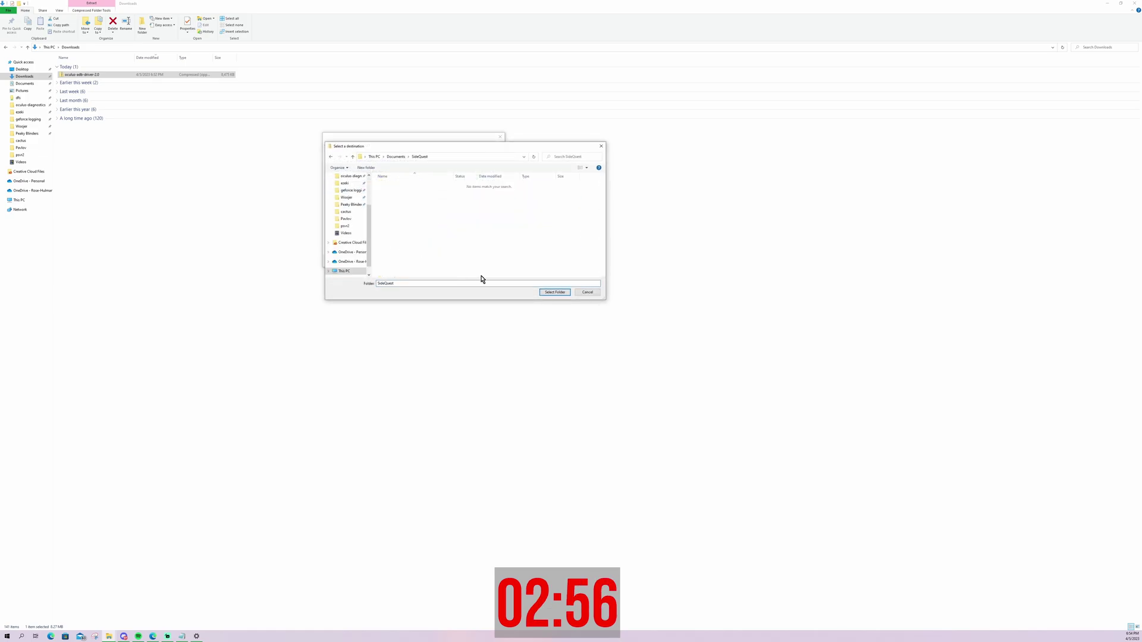
pyautogui.click(558, 293)
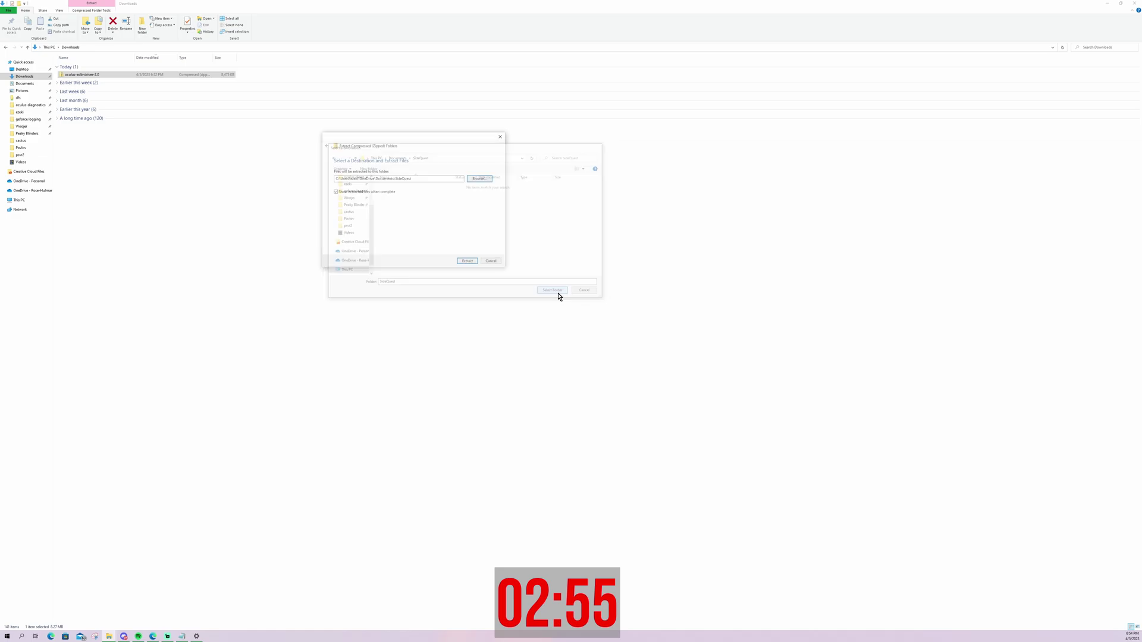
pyautogui.click(466, 260)
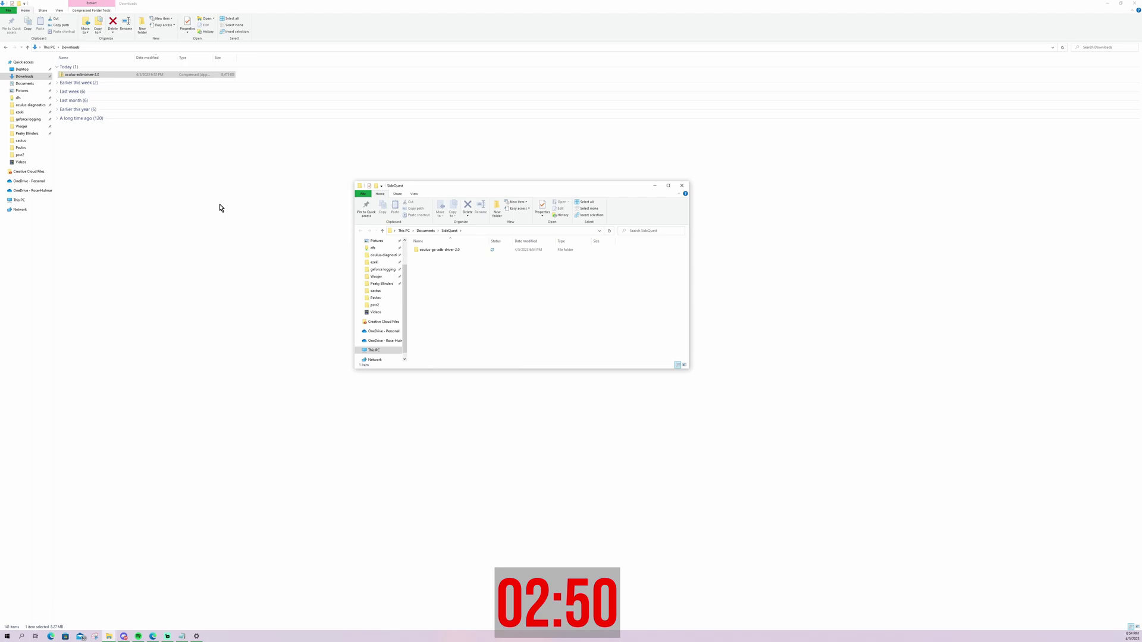
pyautogui.click(668, 186)
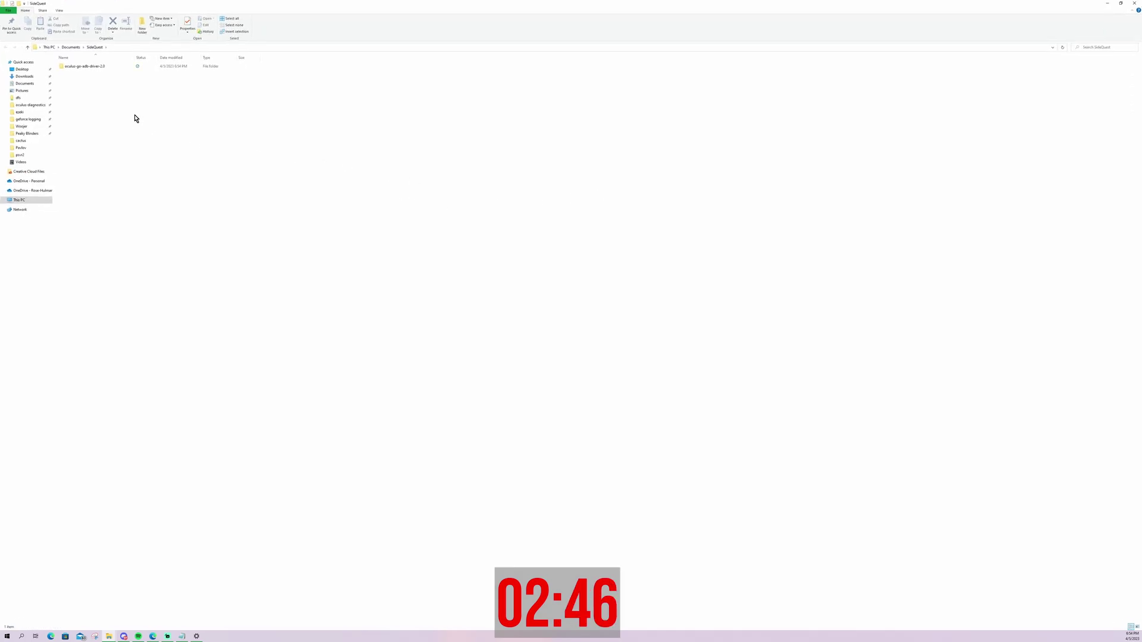
# Install android_winusb.inf from oculus-go-adb-driver-2.0\usb_driver, allowing the warning and confirming success
pyautogui.doubleClick(107, 66)
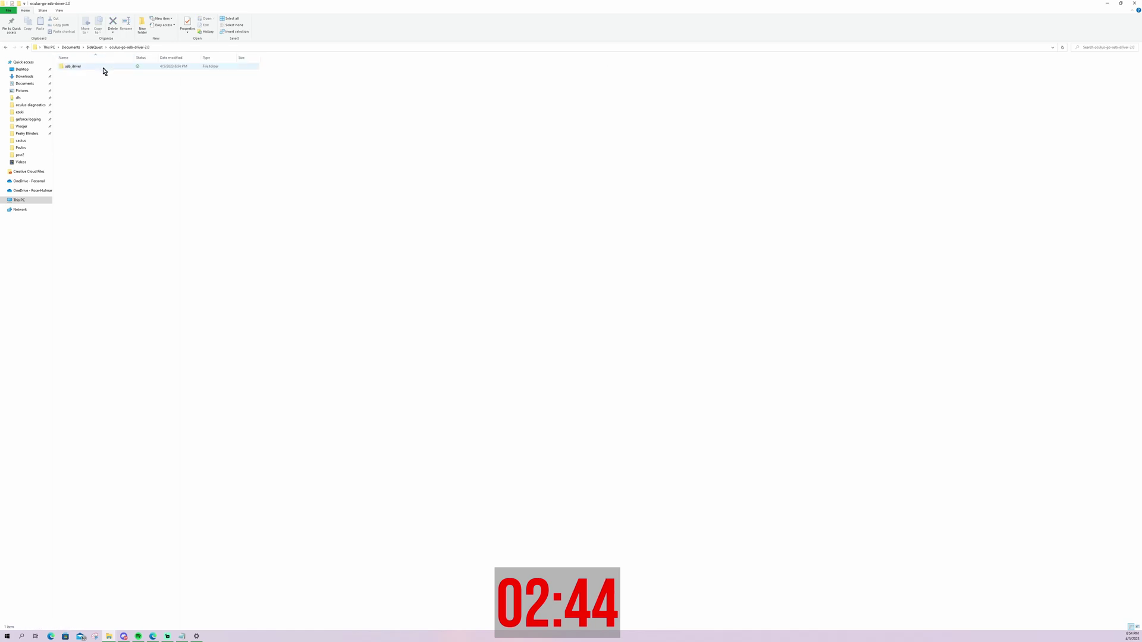
pyautogui.doubleClick(102, 68)
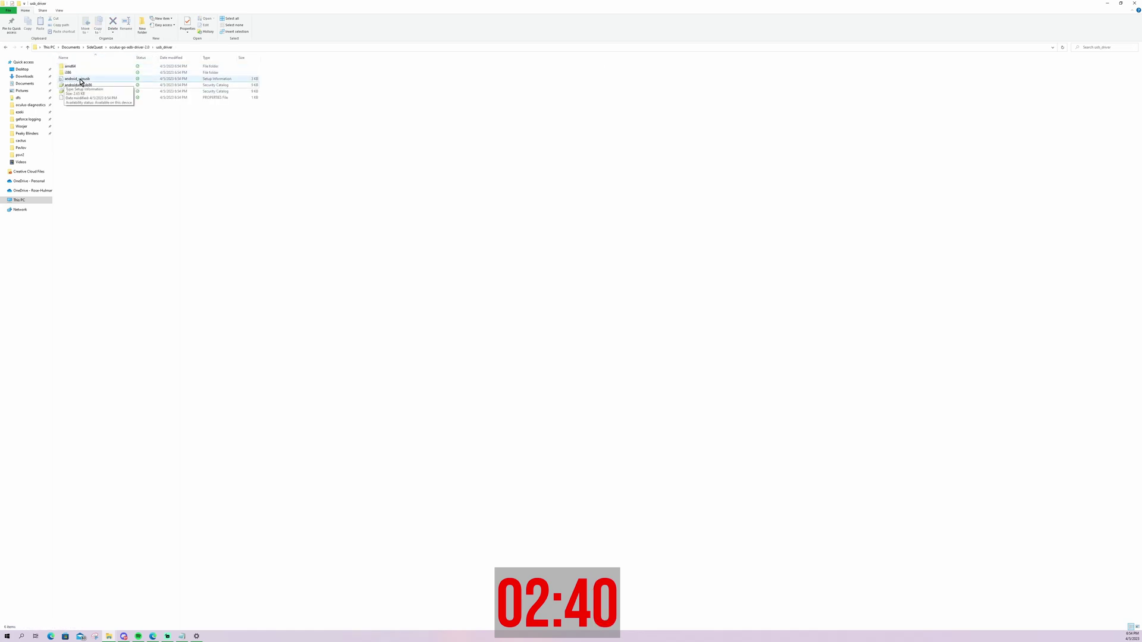
pyautogui.click(257, 79)
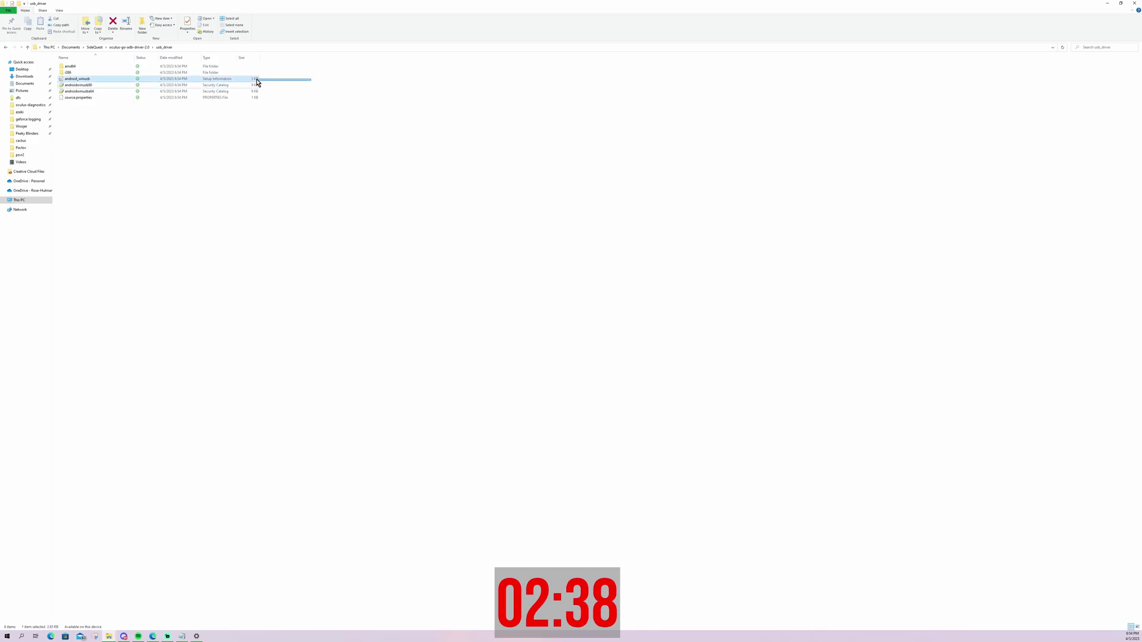
pyautogui.rightClick(103, 79)
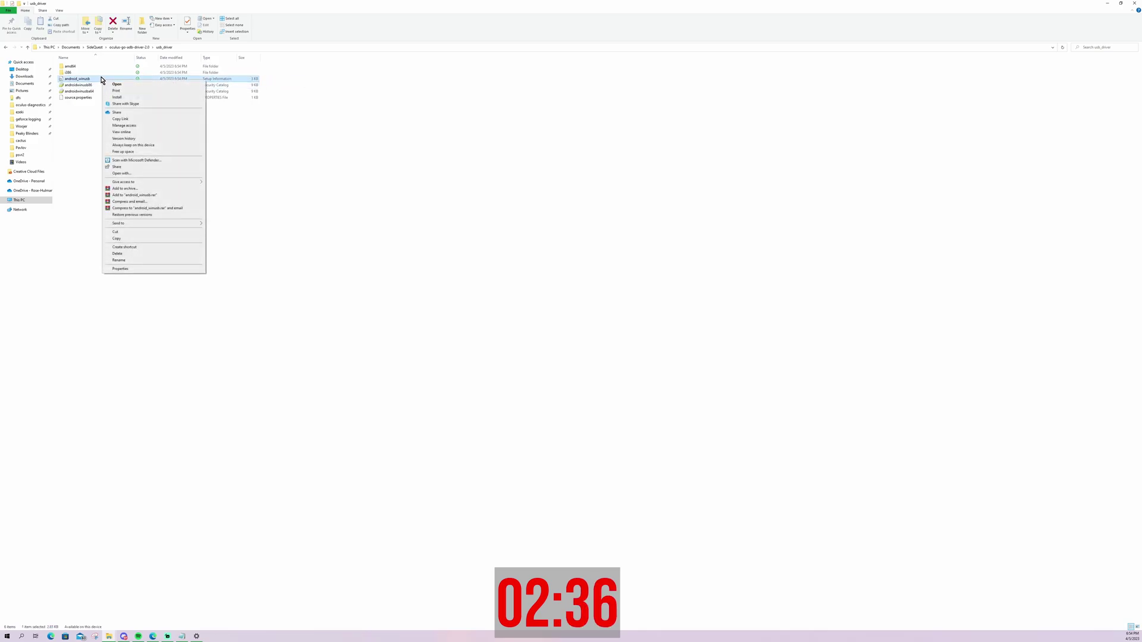
pyautogui.click(118, 98)
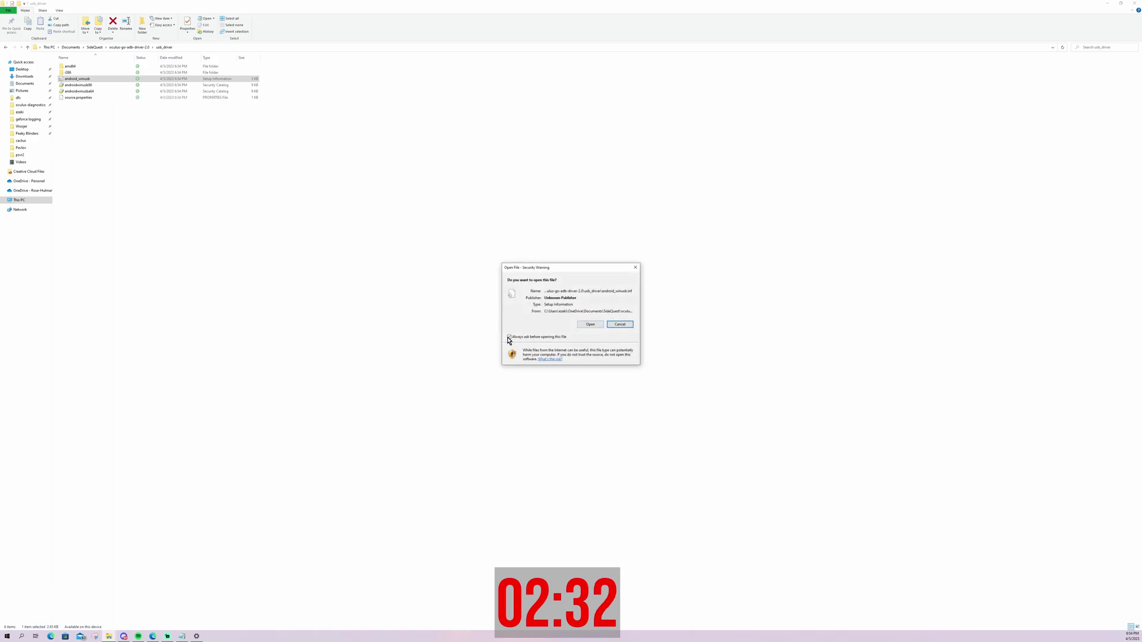
pyautogui.click(590, 325)
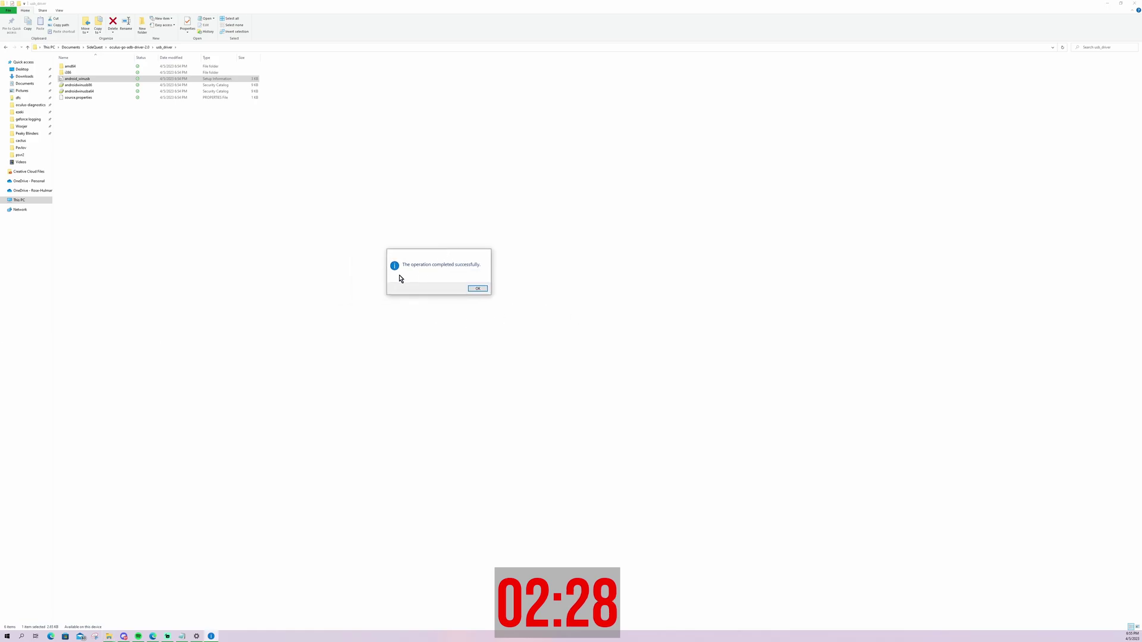
pyautogui.click(481, 289)
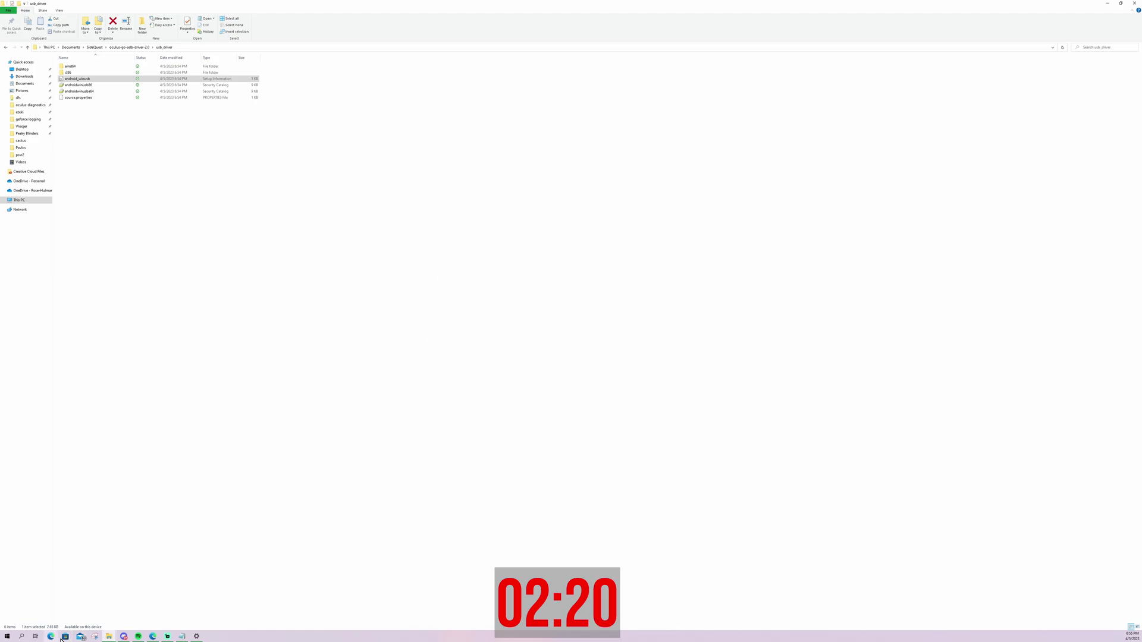
# On the Get SideQuest page, download the Advanced Installer for Windows 10 x64
pyautogui.click(152, 637)
pyautogui.click(34, 4)
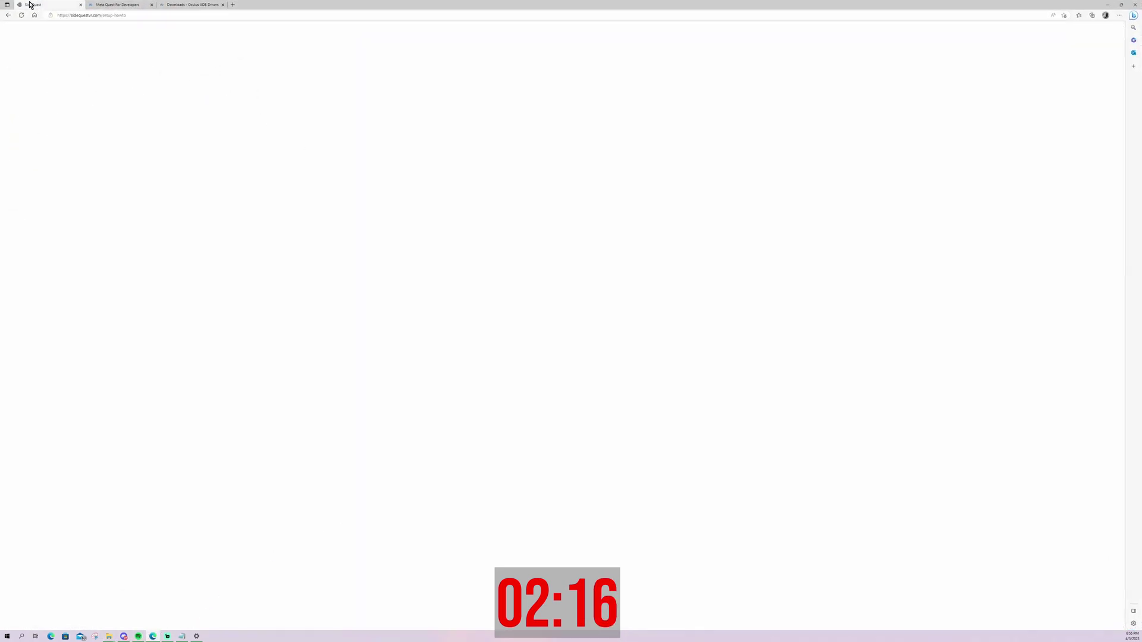
pyautogui.scroll(-5, 616, 352)
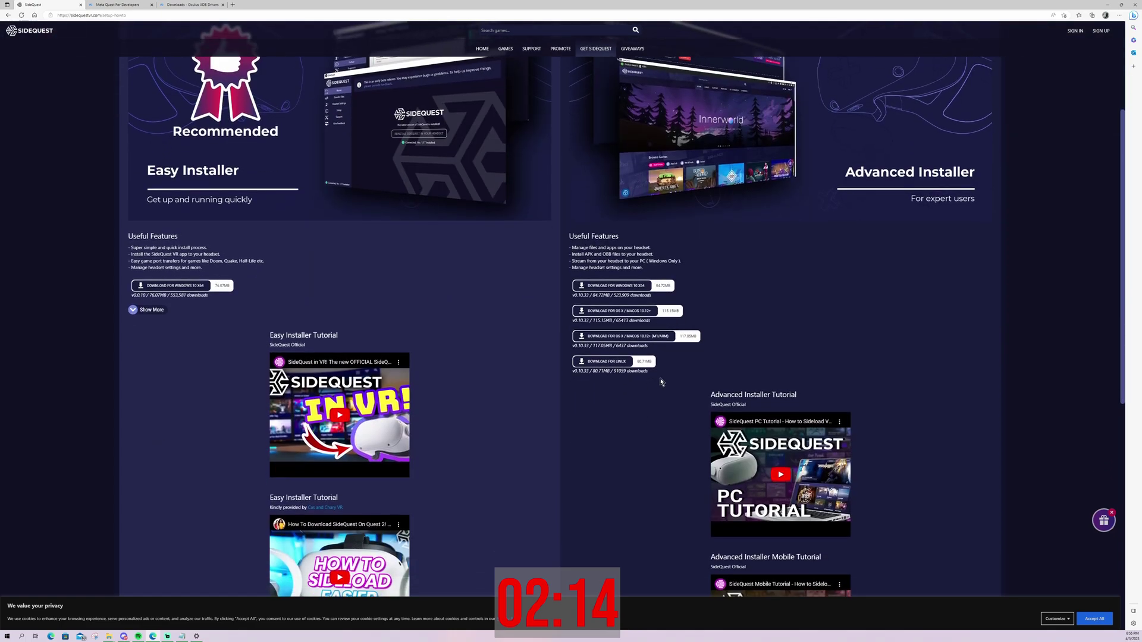
pyautogui.scroll(5, 658, 377)
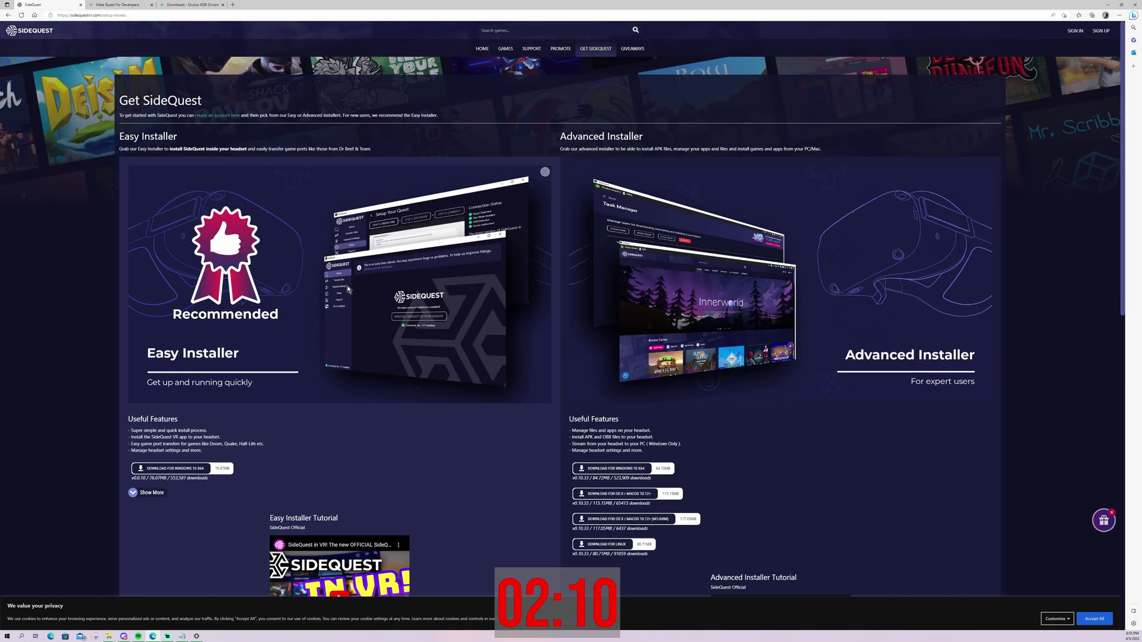
pyautogui.scroll(-3, 389, 298)
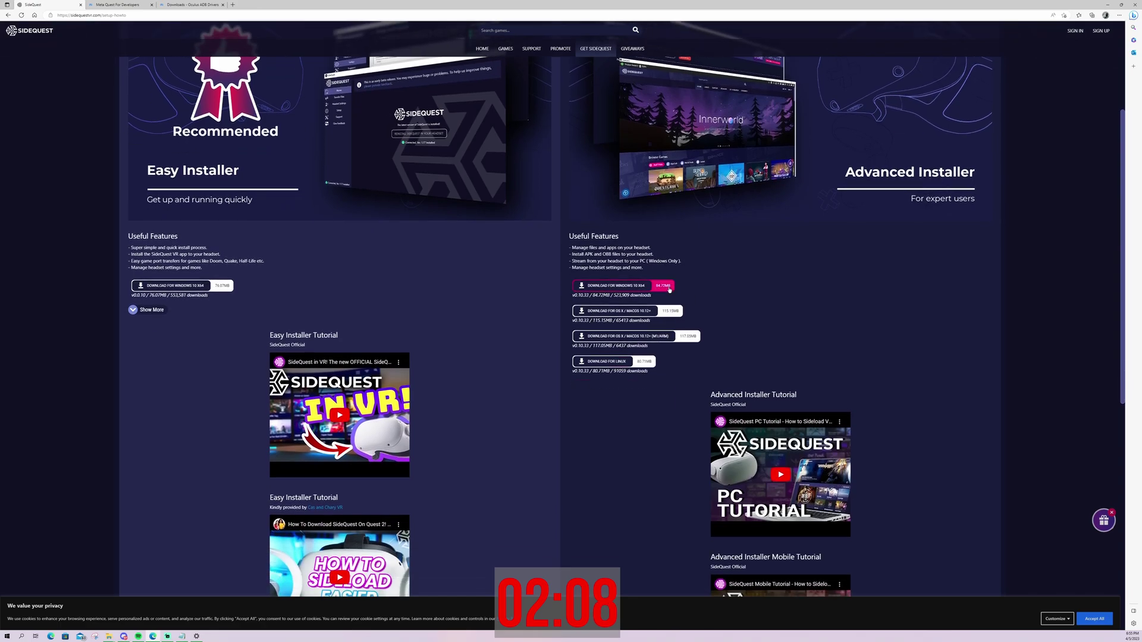
pyautogui.click(665, 288)
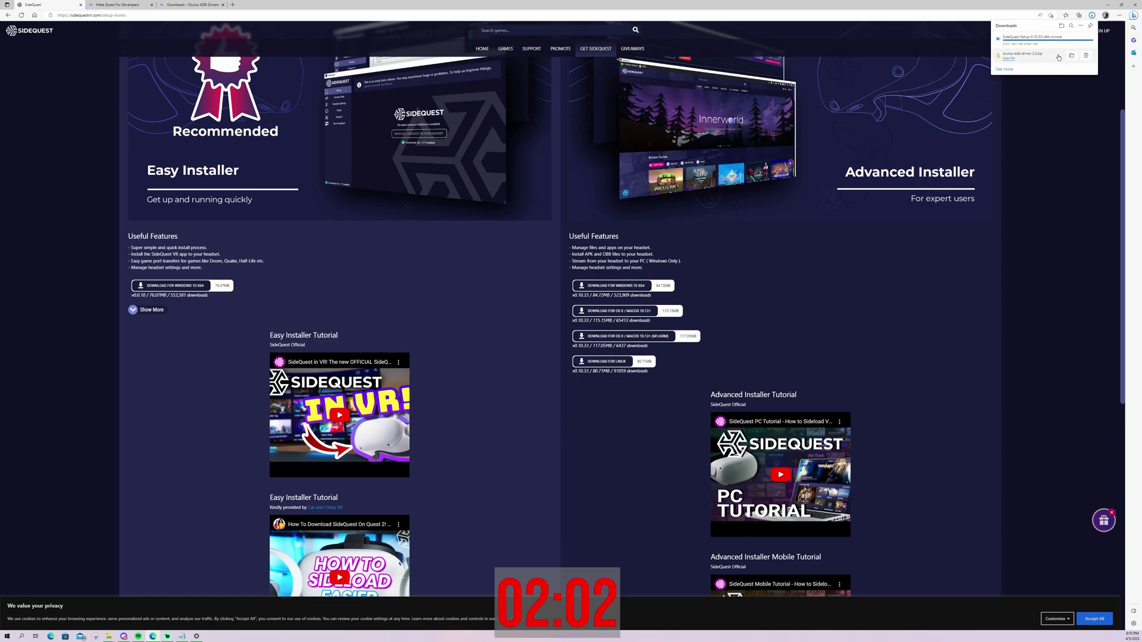
# Run SideQuest-Setup for anyone who uses this computer, install to the default folder, and launch SideQuest
pyautogui.click(1072, 39)
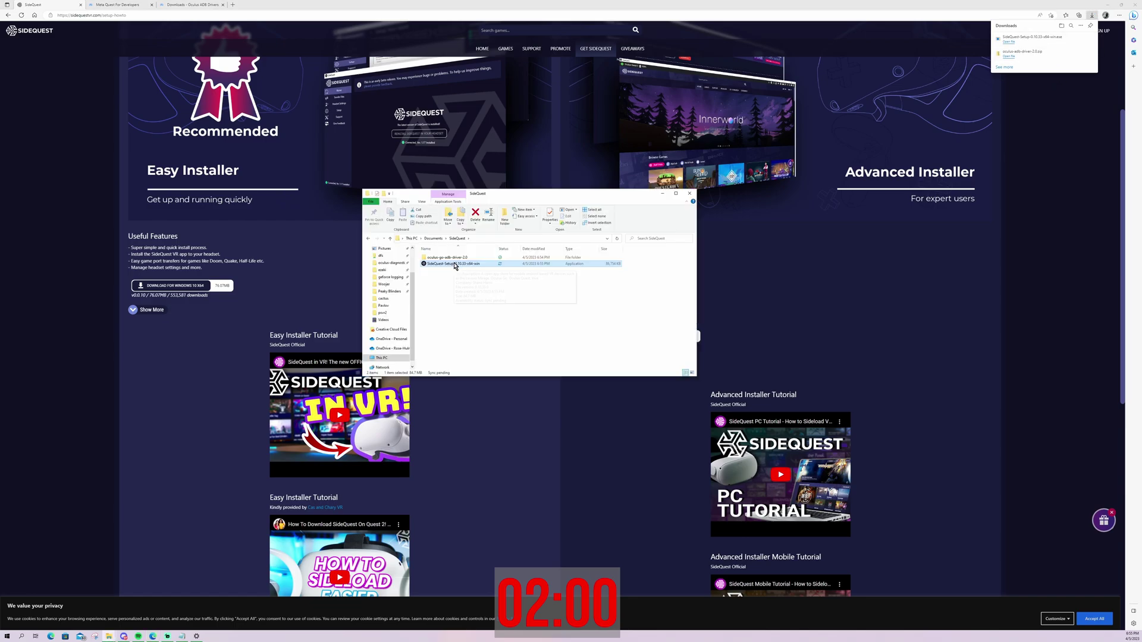
pyautogui.doubleClick(455, 265)
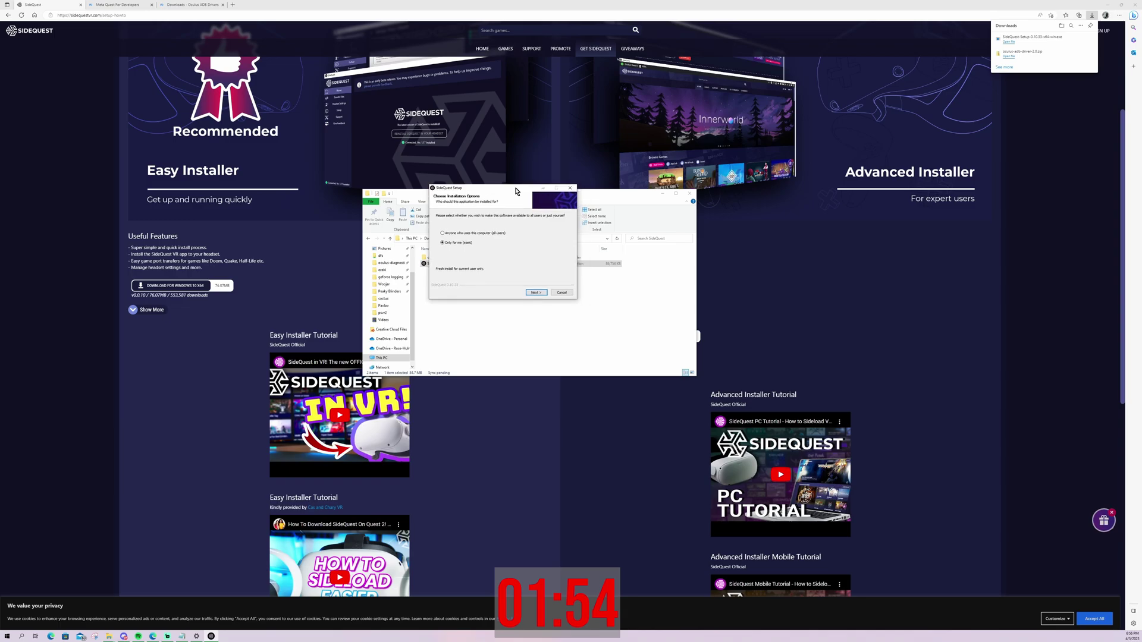
pyautogui.click(442, 240)
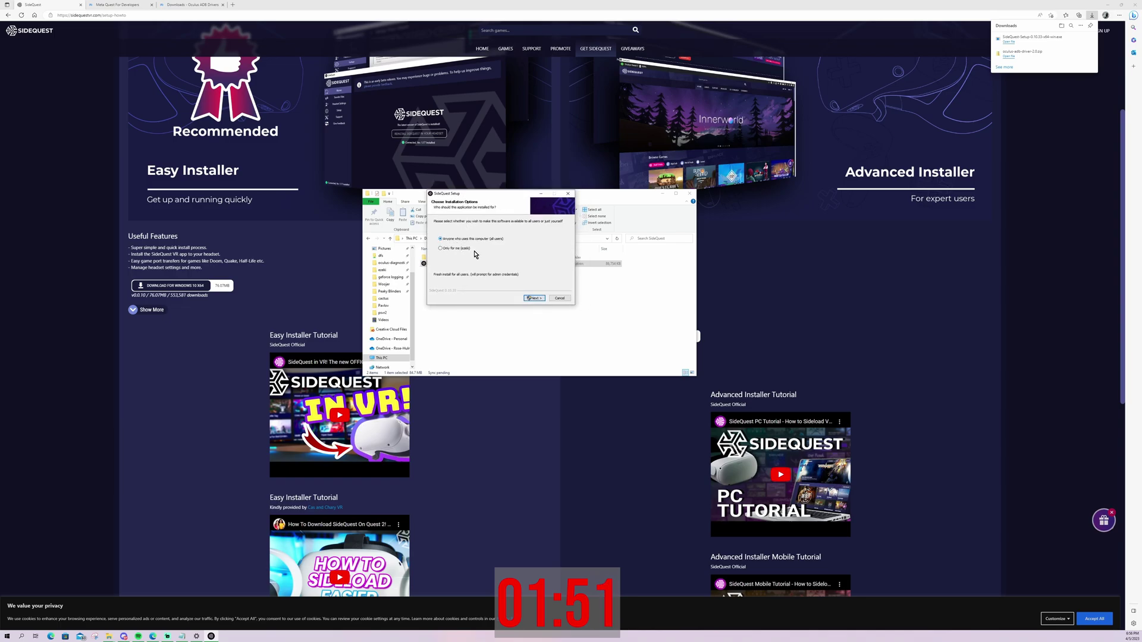
pyautogui.click(532, 299)
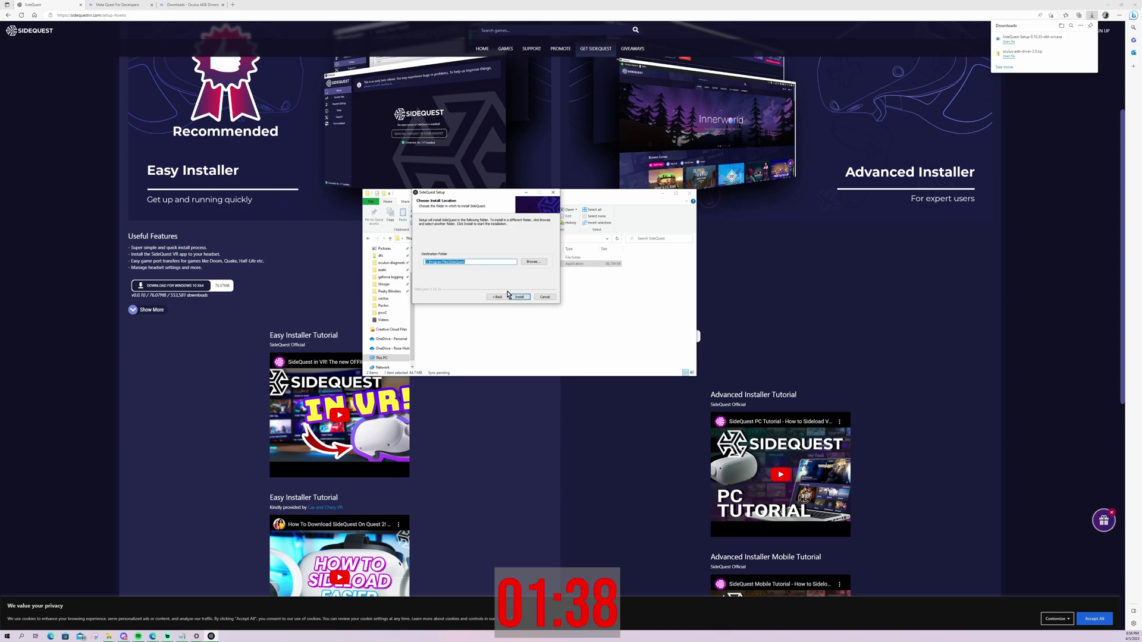
pyautogui.click(519, 297)
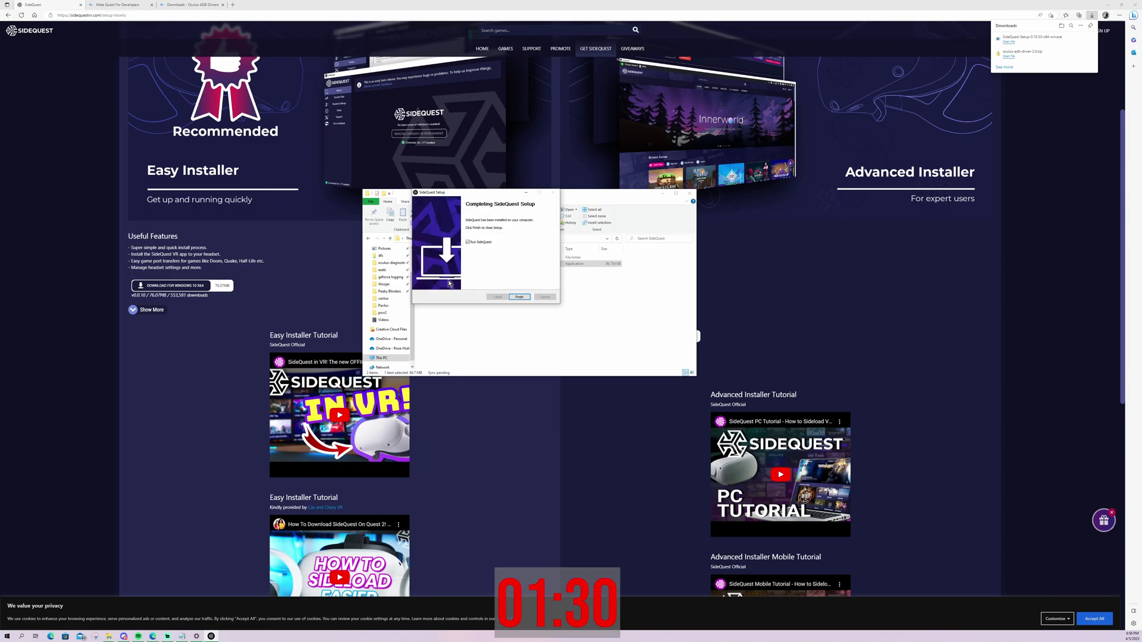
pyautogui.click(520, 297)
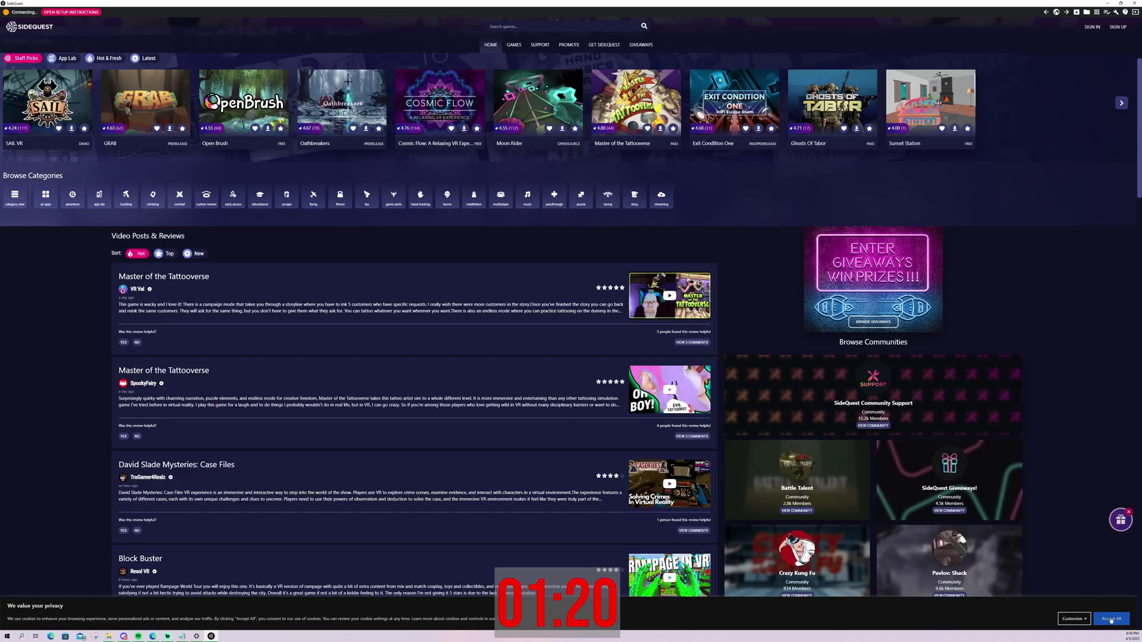
# Accept all cookies, open SideQuest's Sign In form, and start typing the account e-mail
pyautogui.click(1111, 620)
pyautogui.click(1092, 27)
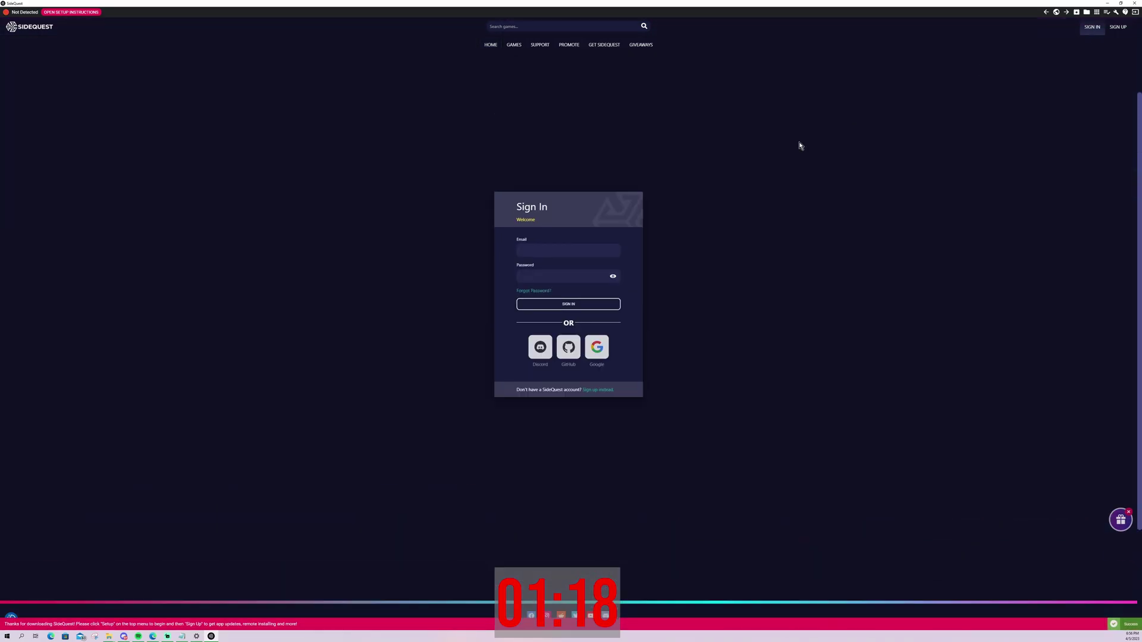
pyautogui.click(565, 315)
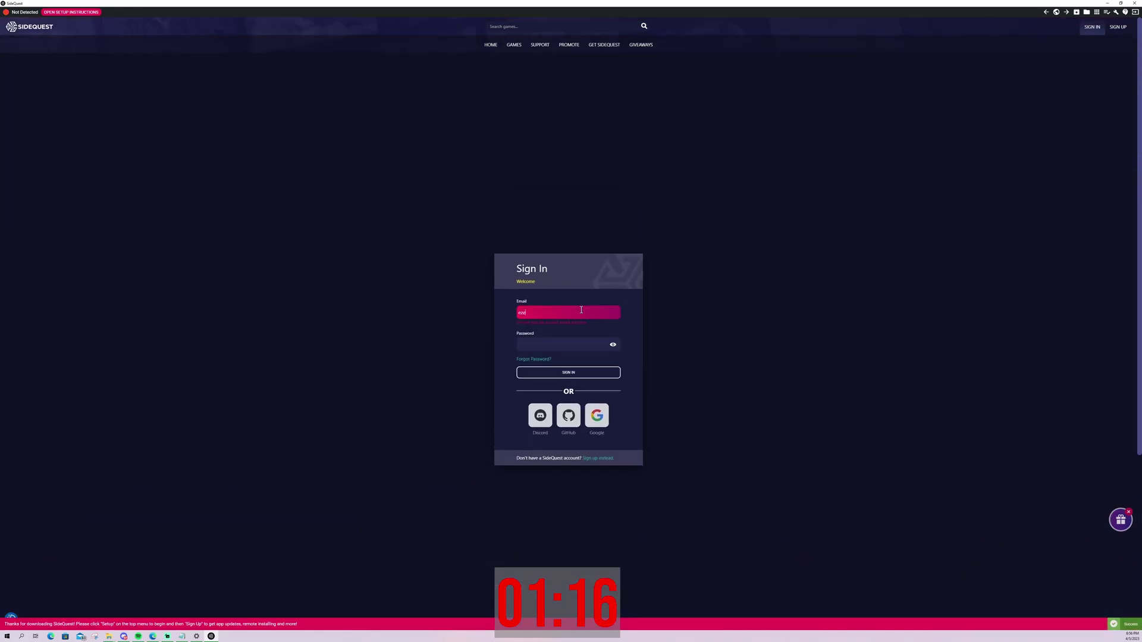
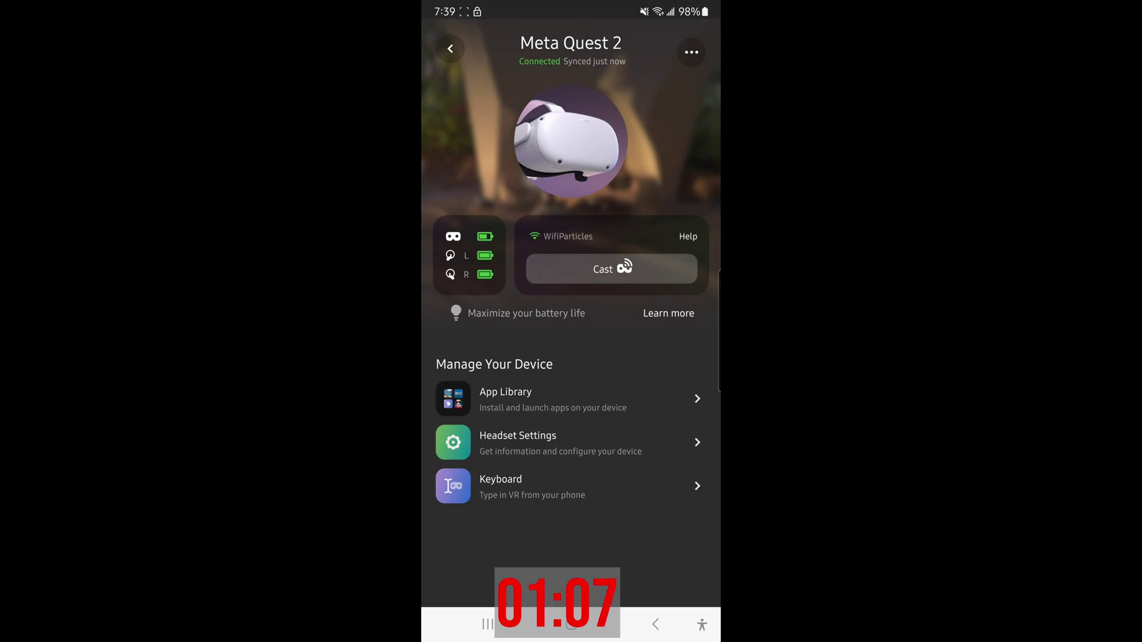
# Switch on Developer Mode under the Meta Quest 2 headset settings
pyautogui.click(560, 442)
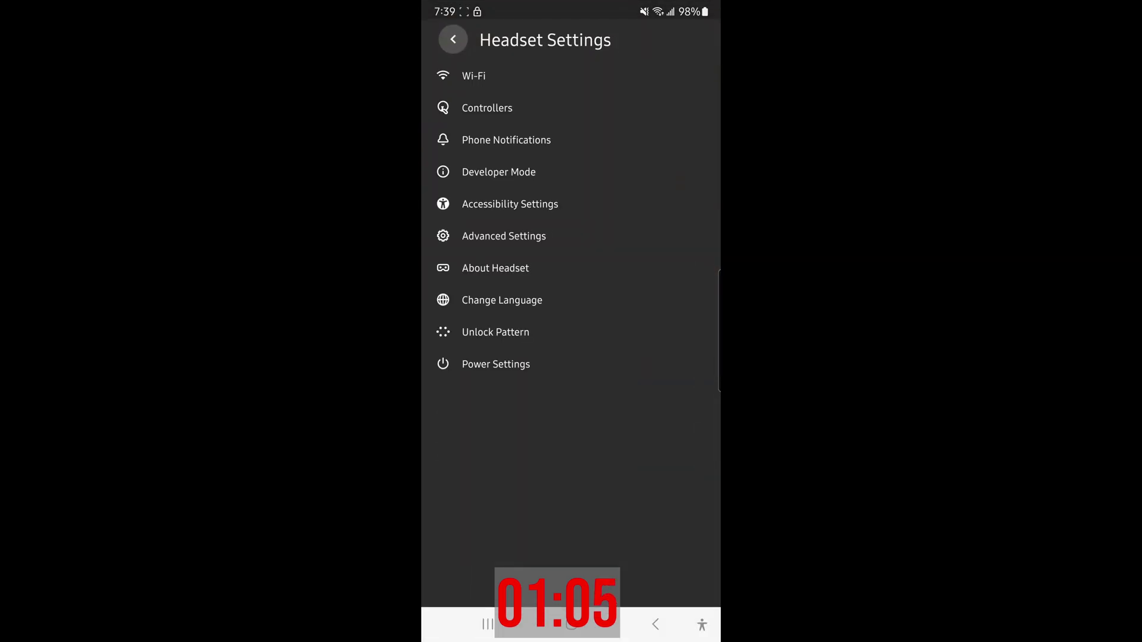
pyautogui.click(596, 173)
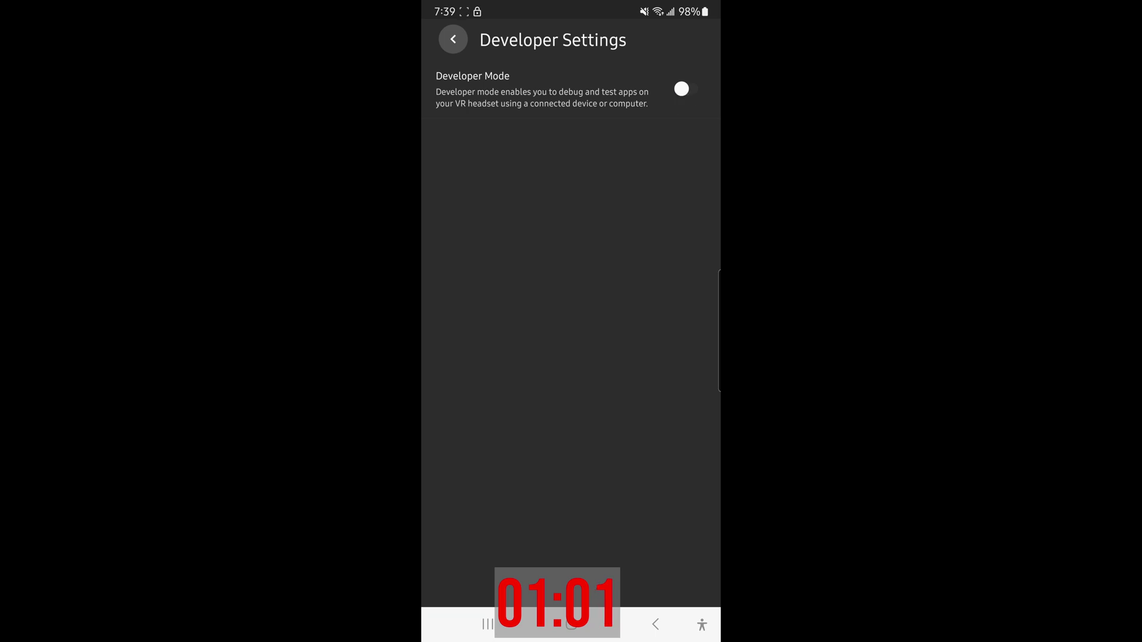
pyautogui.click(686, 89)
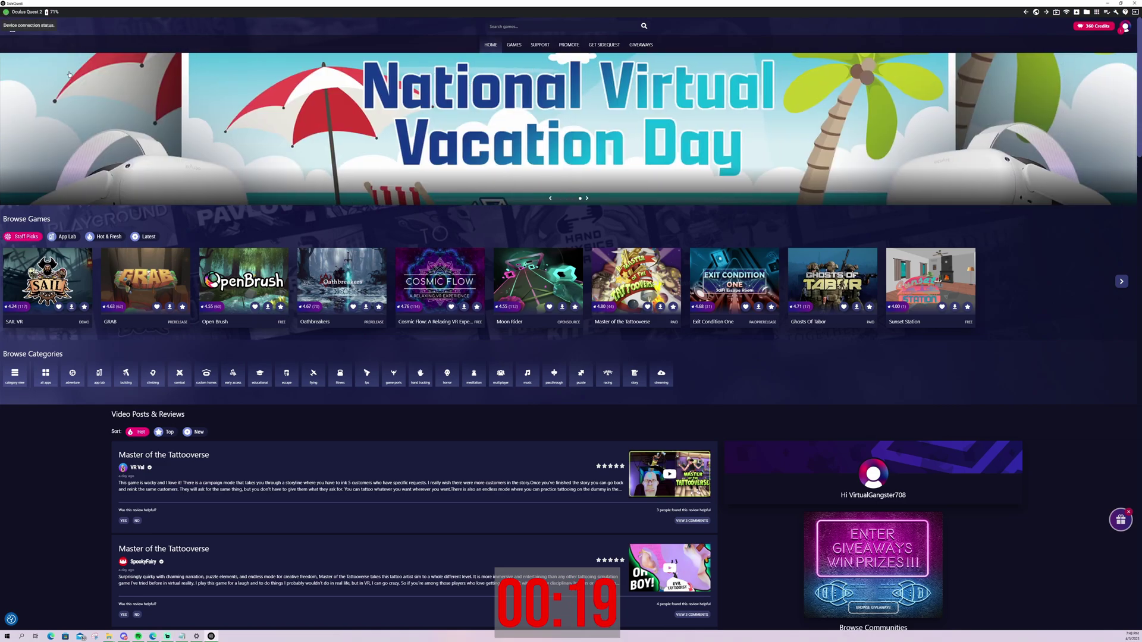
# Open the VRChat review from Video Posts & Reviews to reach its Pokémon video and six comments
pyautogui.scroll(-3, 479, 345)
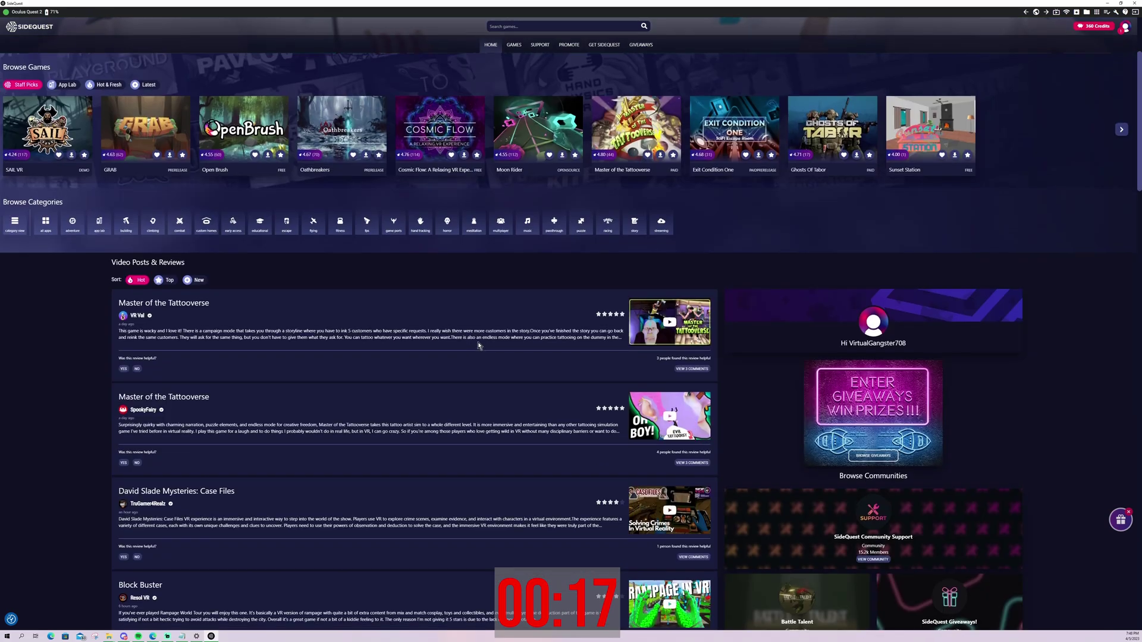
pyautogui.scroll(-6, 479, 344)
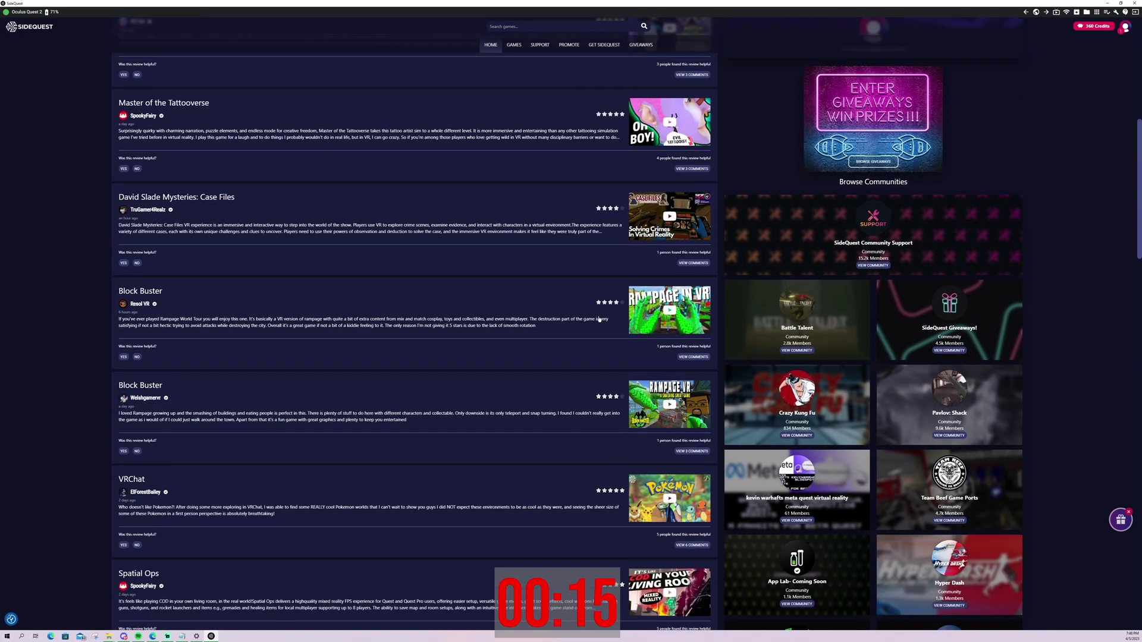
pyautogui.scroll(3, 243, 305)
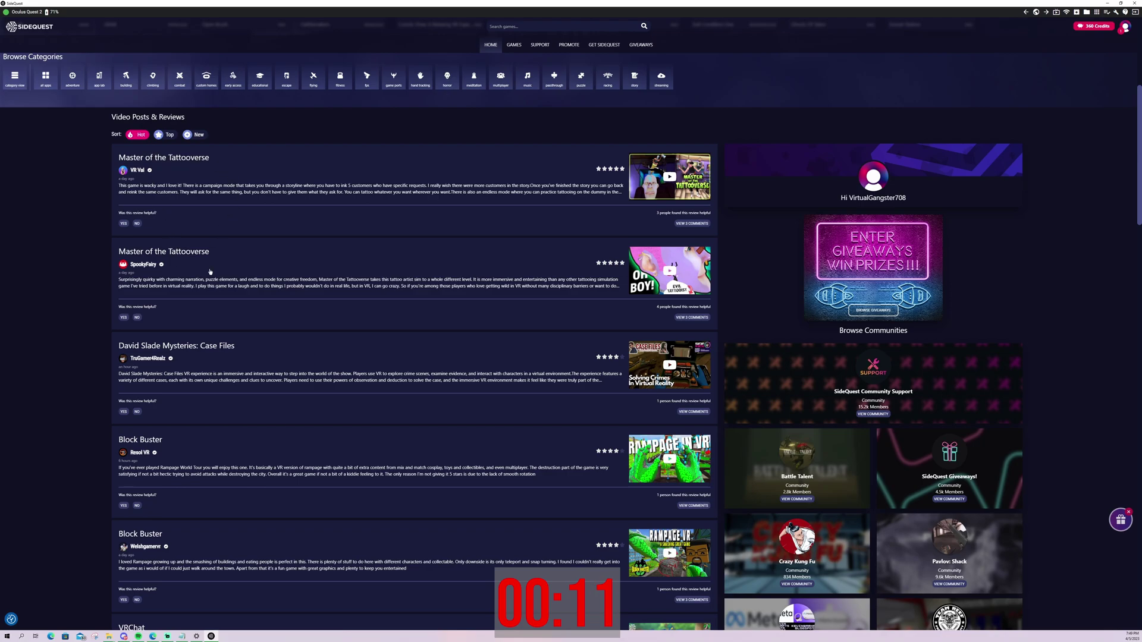
pyautogui.scroll(-5, 226, 273)
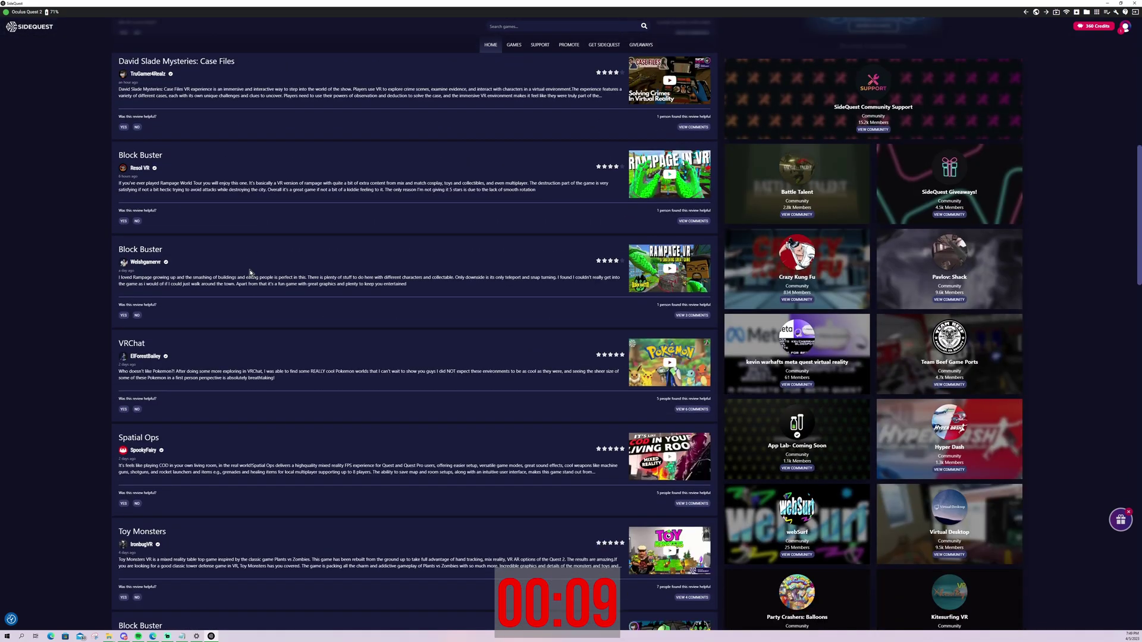
pyautogui.scroll(-3, 247, 268)
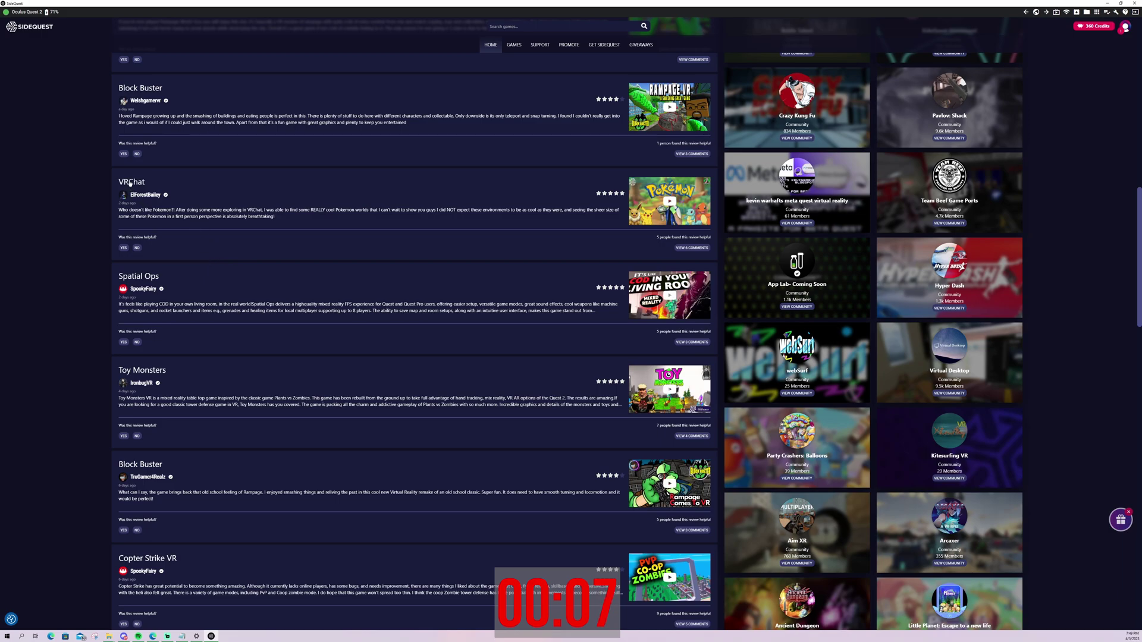
pyautogui.click(130, 182)
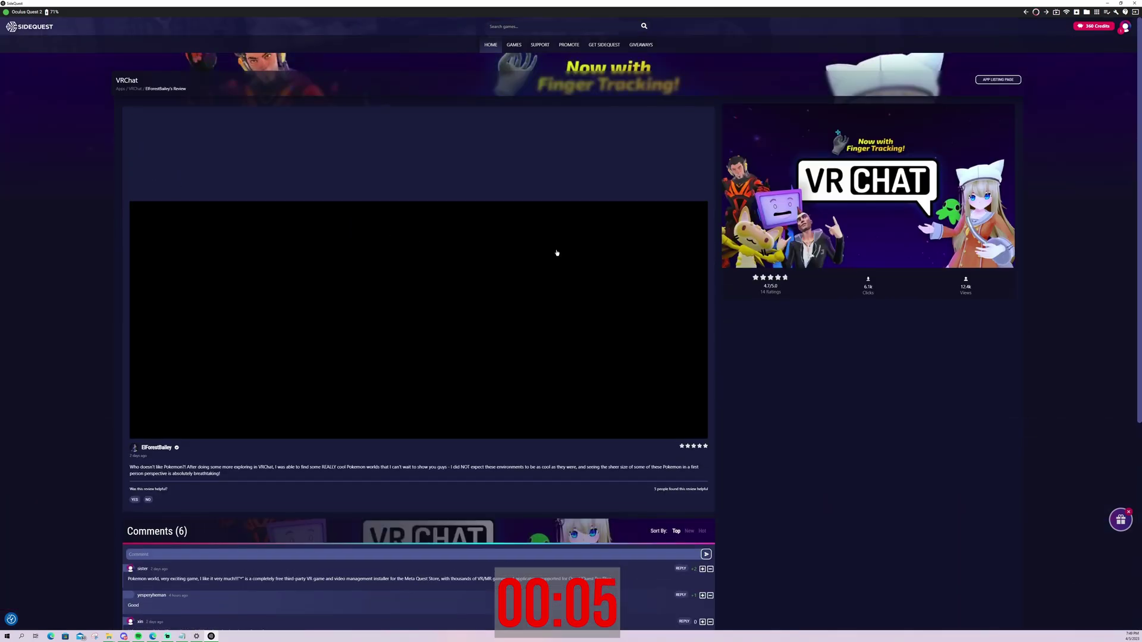
pyautogui.scroll(-1, 796, 324)
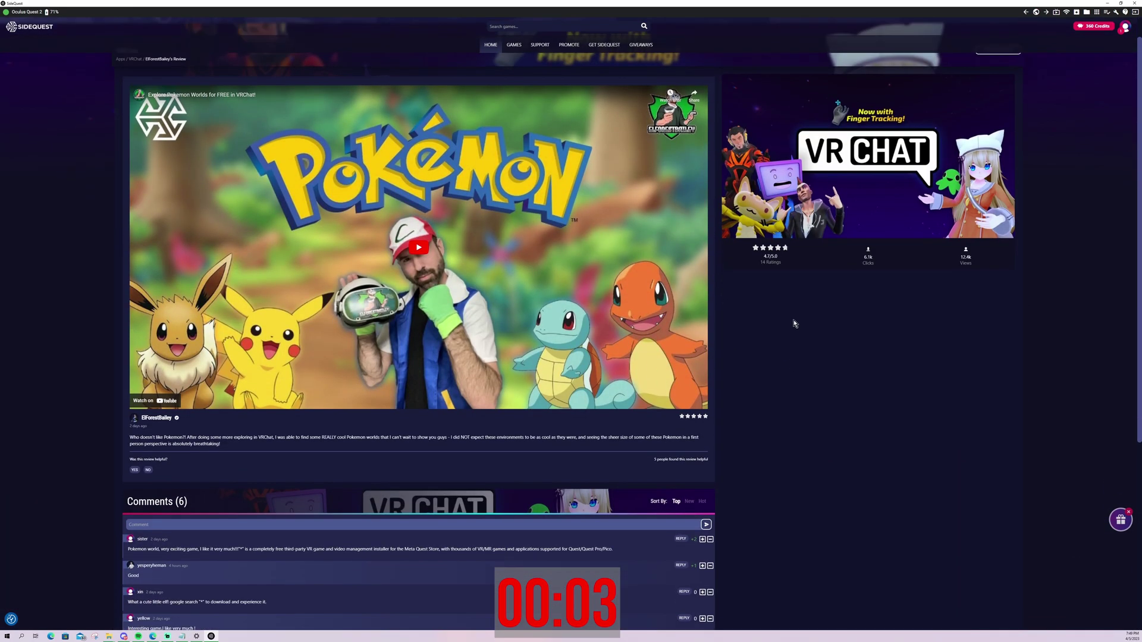
pyautogui.scroll(-3, 638, 188)
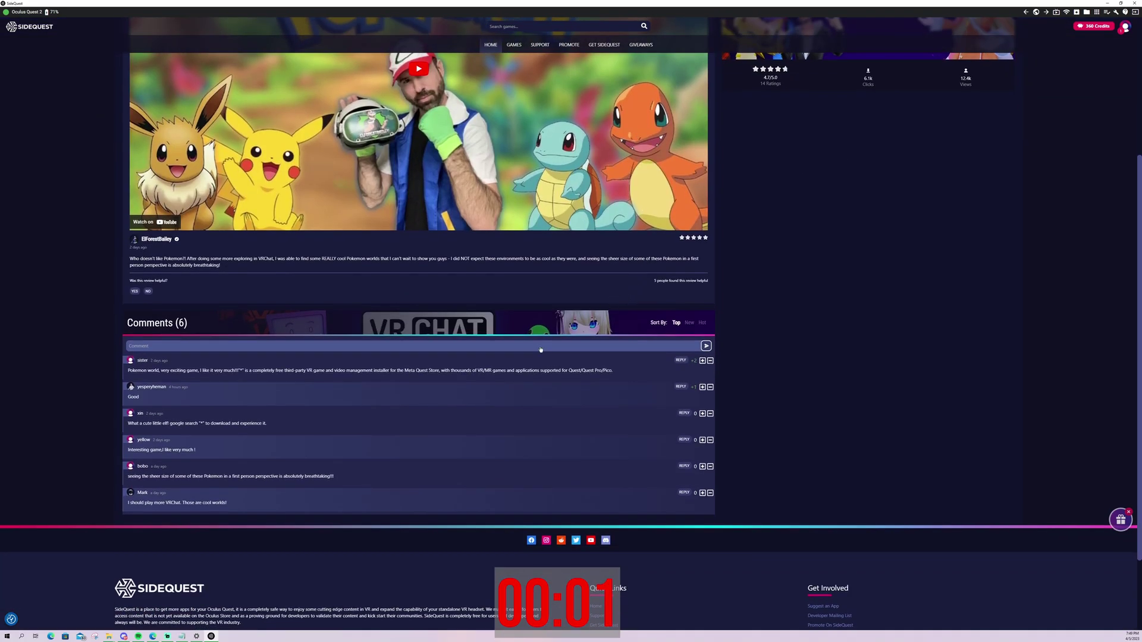